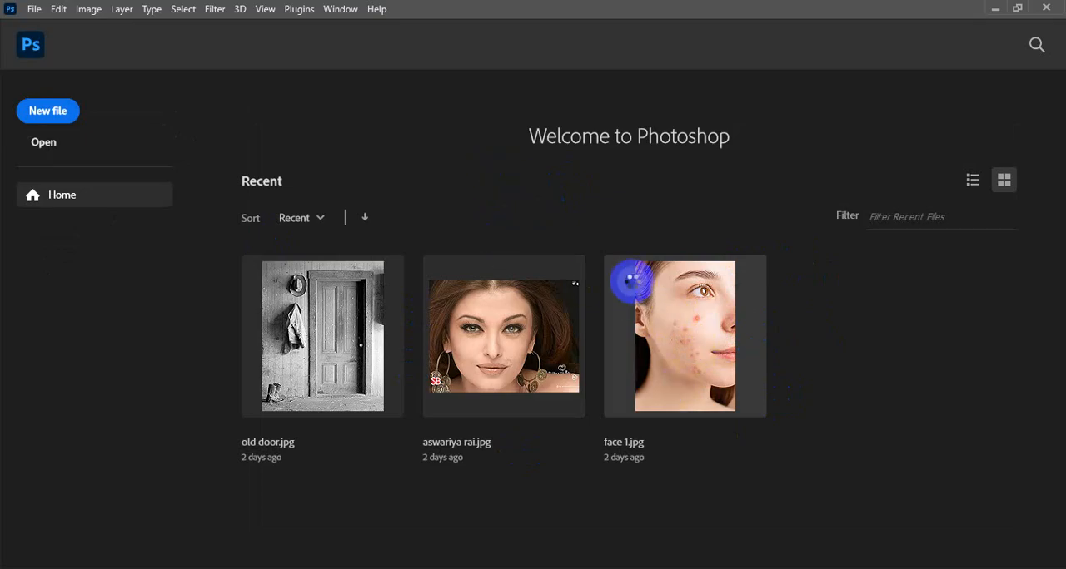
Open the recent image face 1.jpg and duplicate its Background layer
left_click(635, 281)
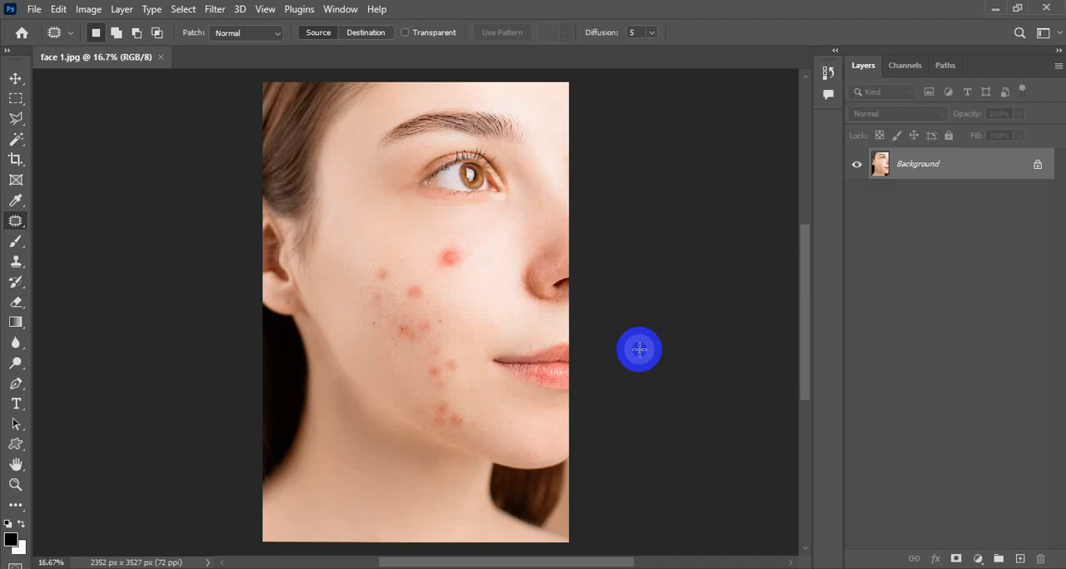
left_click(15, 80)
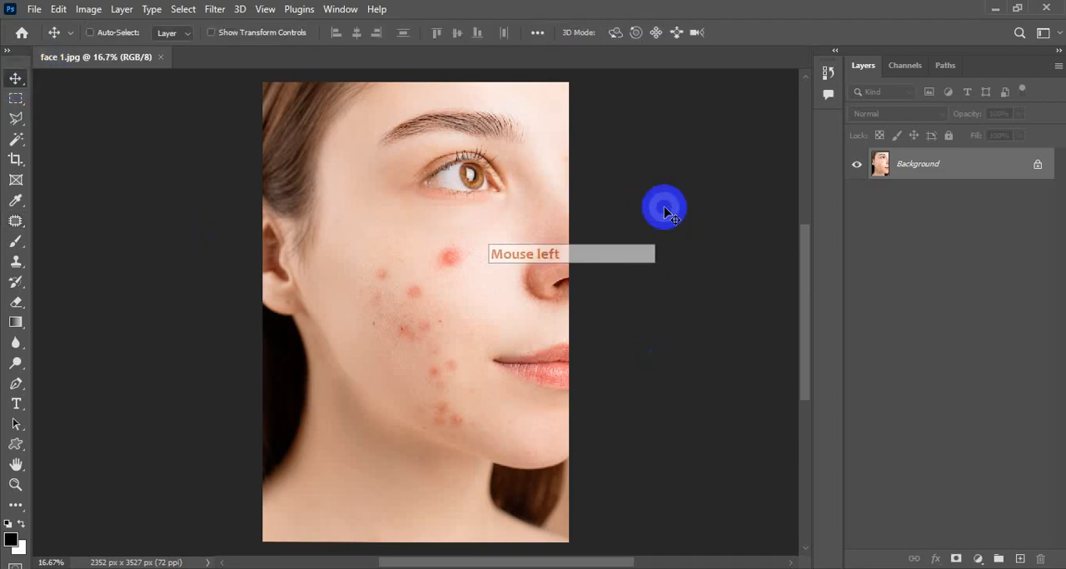
key("ctrl+j")
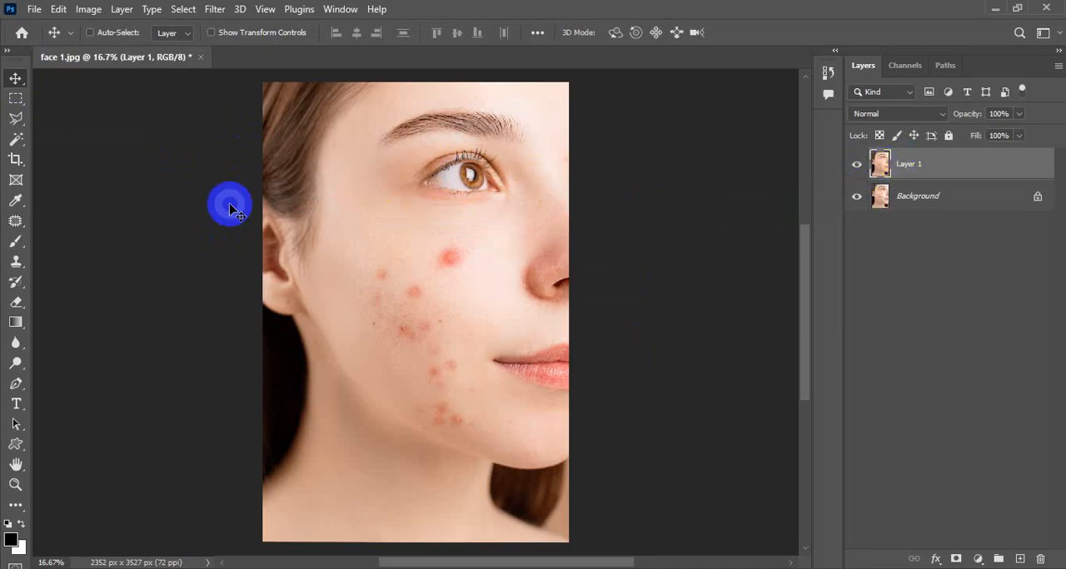
Relocate the large red blemish below the eye to the cheek beside the nostril with the Content-Aware Move tool, then deselect
left_click(12, 220)
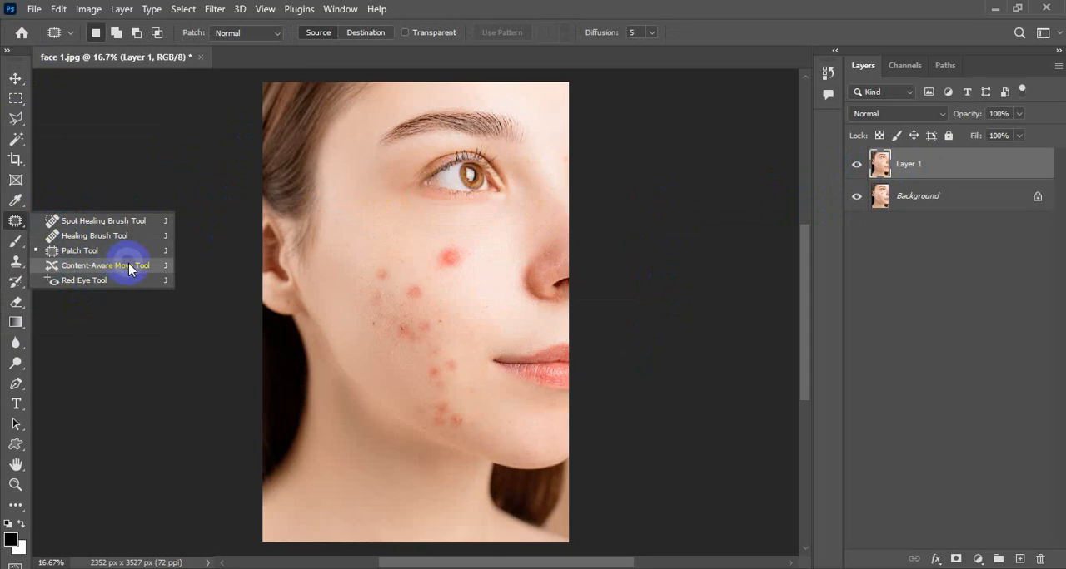
key("F5")
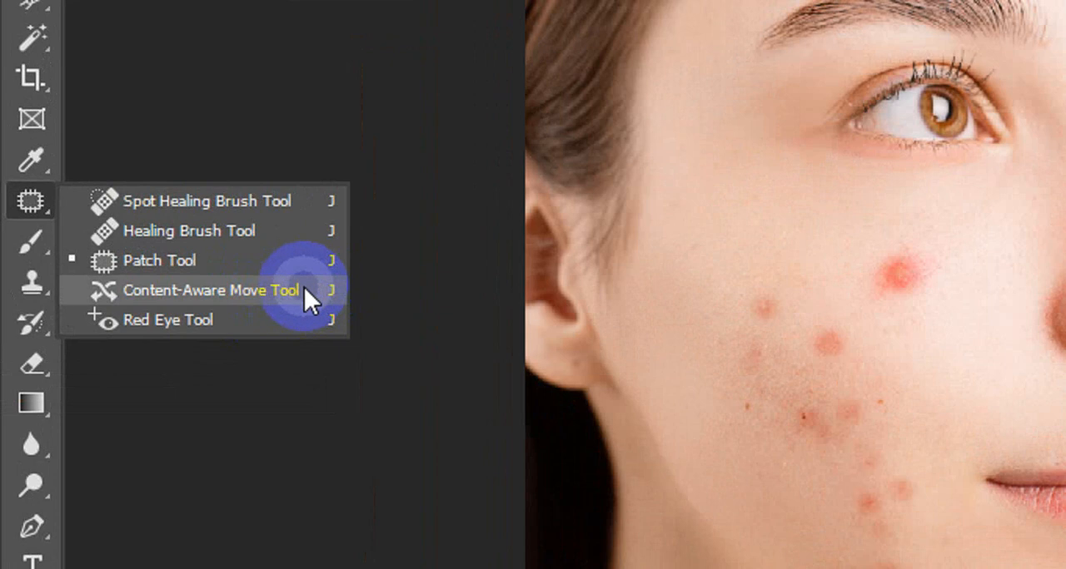
left_click(304, 290)
key("F5")
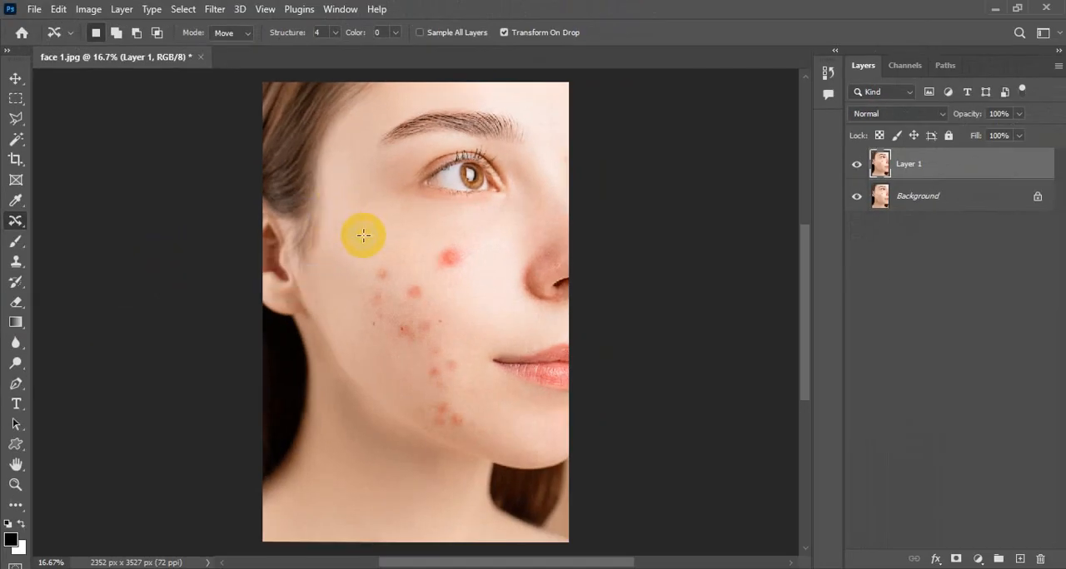
key("Caps_Lock")
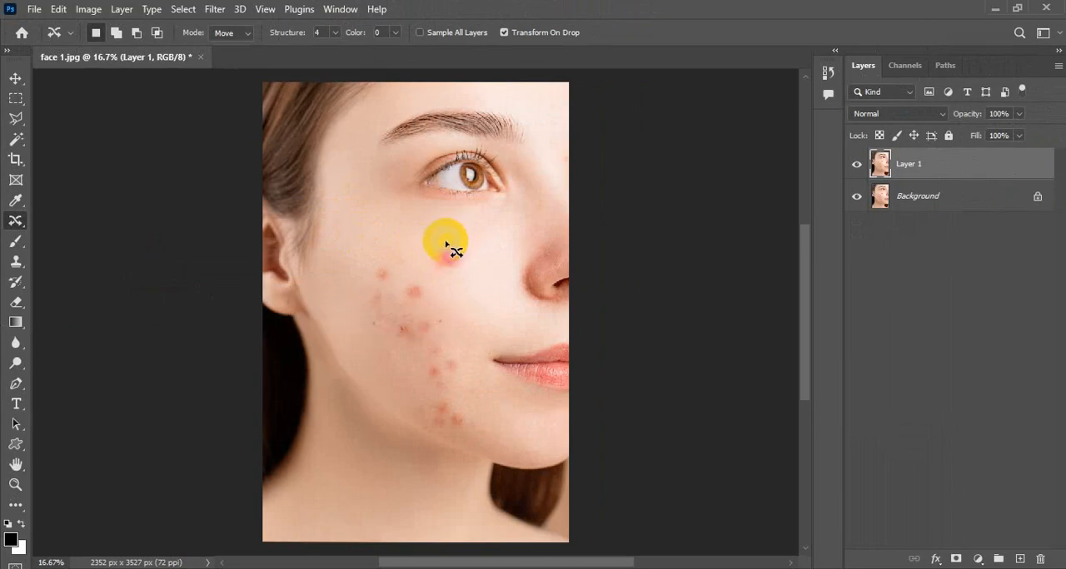
mouse_move(444, 247)
left_mouse_down()
mouse_move(470, 239)
mouse_move(479, 268)
mouse_move(440, 274)
mouse_move(434, 248)
left_mouse_up()
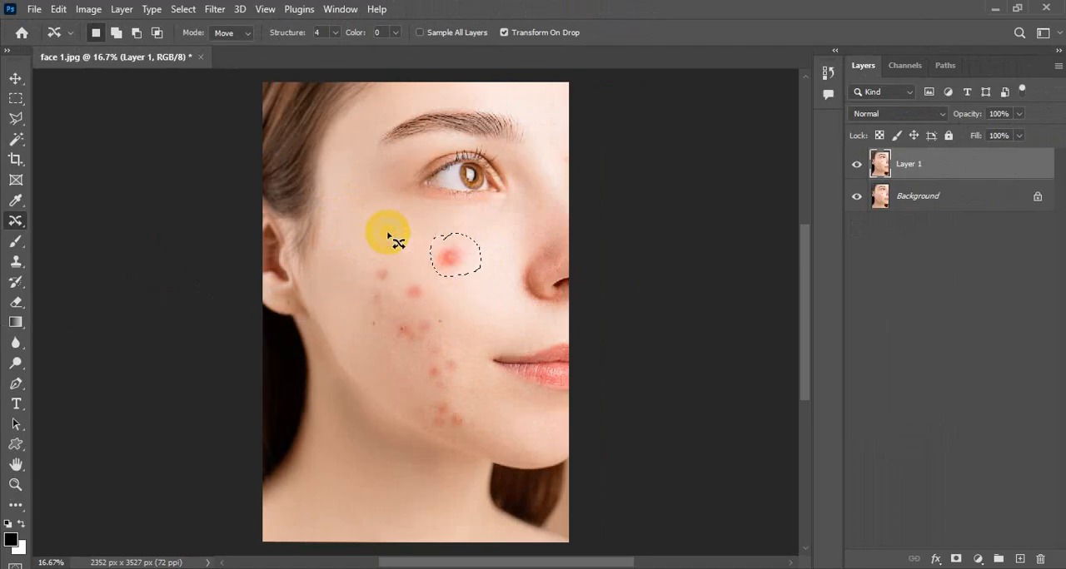
left_click_drag(454, 258, 487, 302)
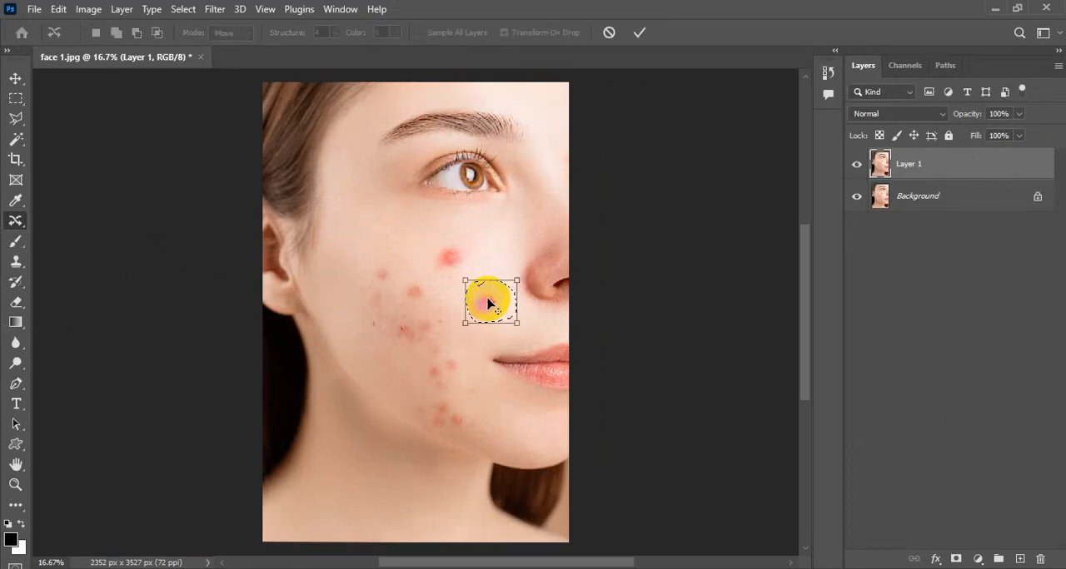
left_click(639, 33)
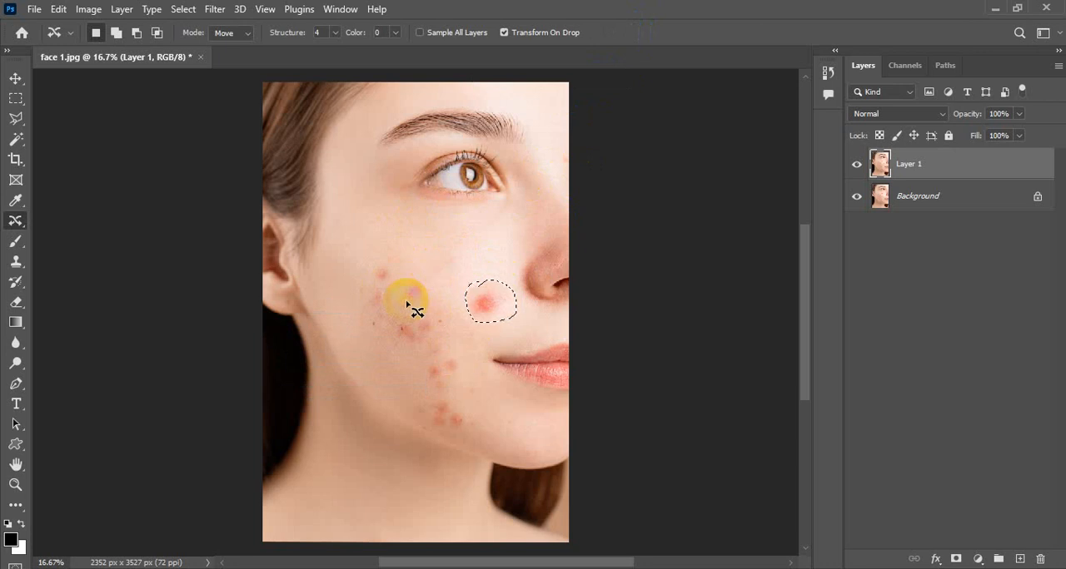
left_click(182, 9)
left_click(188, 41)
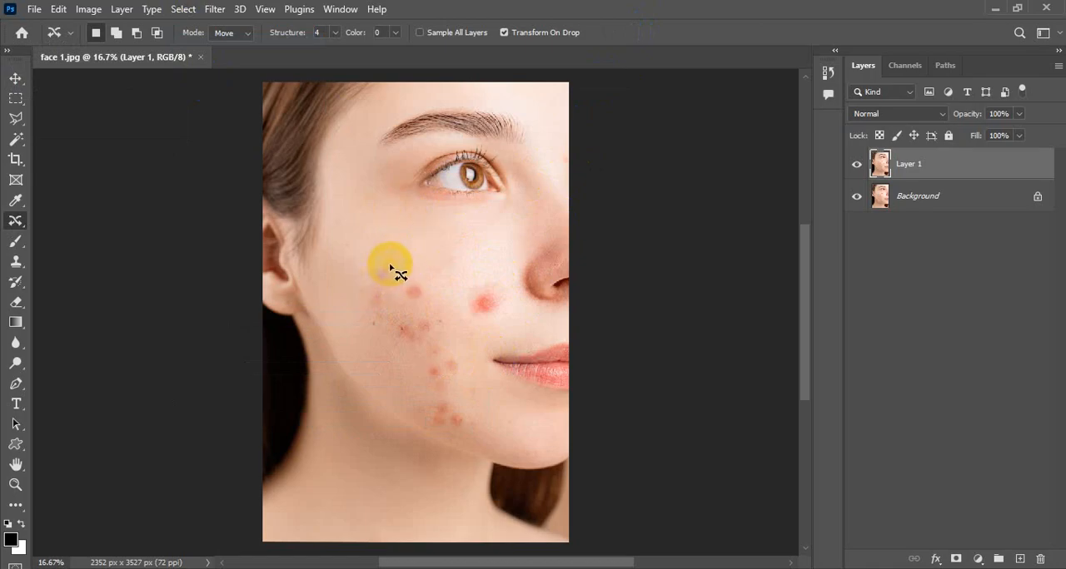
Content-aware move the small blemish on the outer cheek up to the skin beneath the eye, and clear the selection
mouse_move(391, 265)
left_mouse_down()
mouse_move(373, 283)
mouse_move(376, 263)
mouse_move(394, 270)
mouse_move(387, 263)
mouse_move(411, 242)
mouse_move(428, 248)
mouse_move(382, 274)
mouse_move(429, 243)
left_mouse_up()
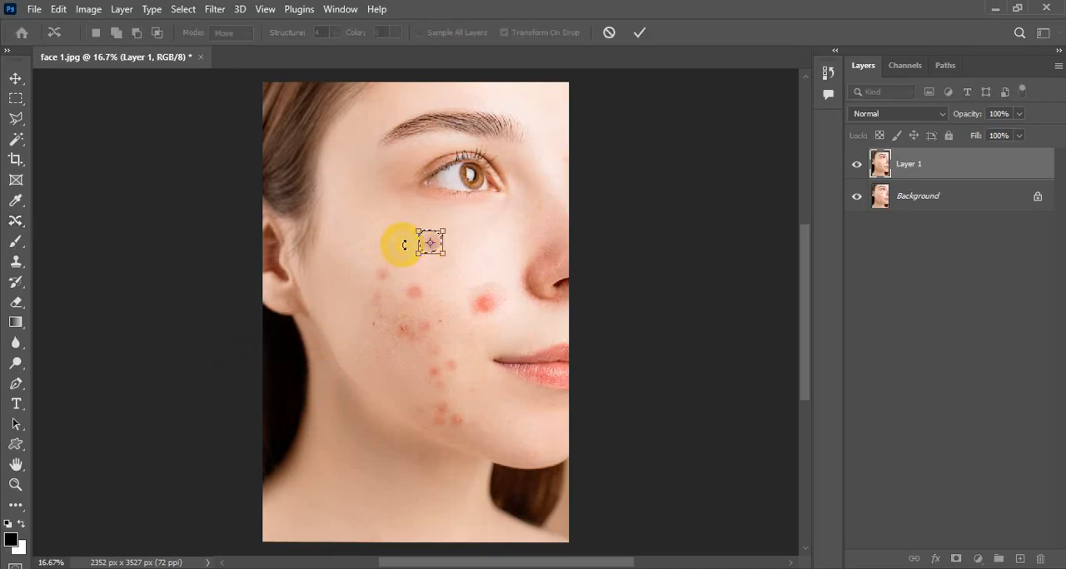
left_click(639, 34)
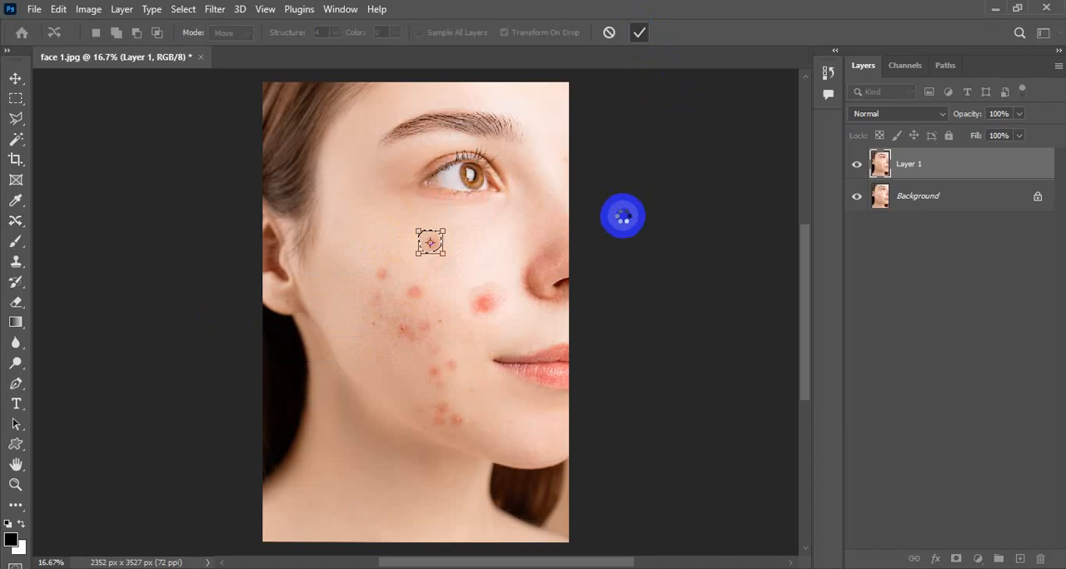
left_click(184, 10)
left_click(176, 46)
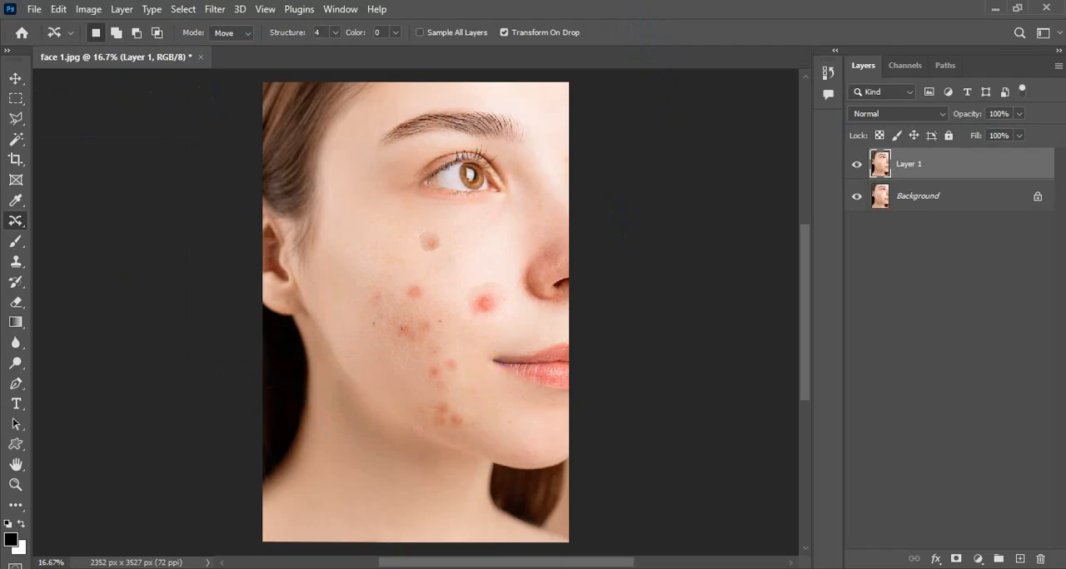
Switch to File Explorer and preview the image aswariya rai from the Pictures folder
mouse_move(442, 567)
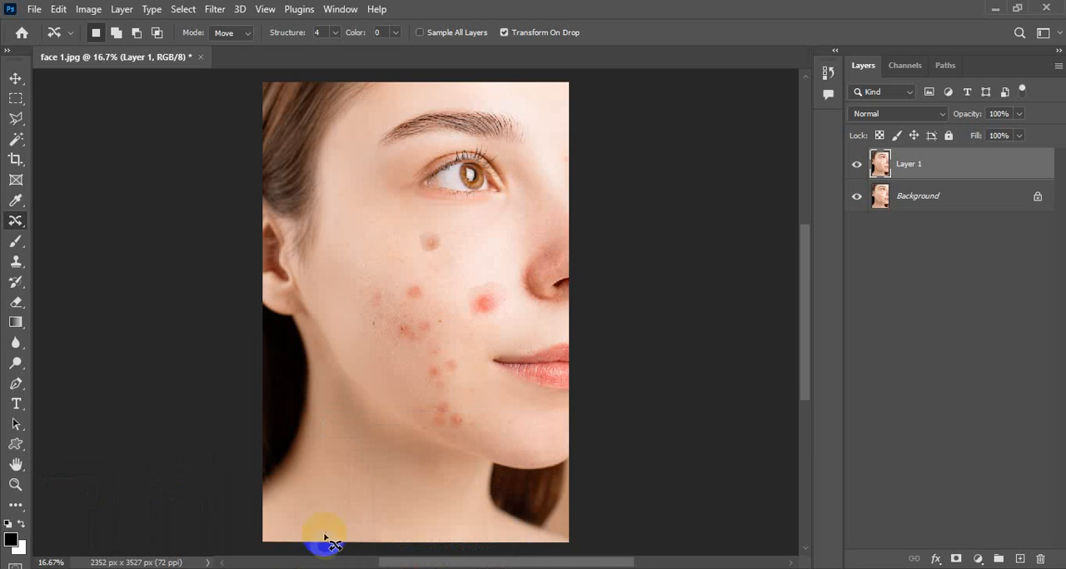
key("super+d")
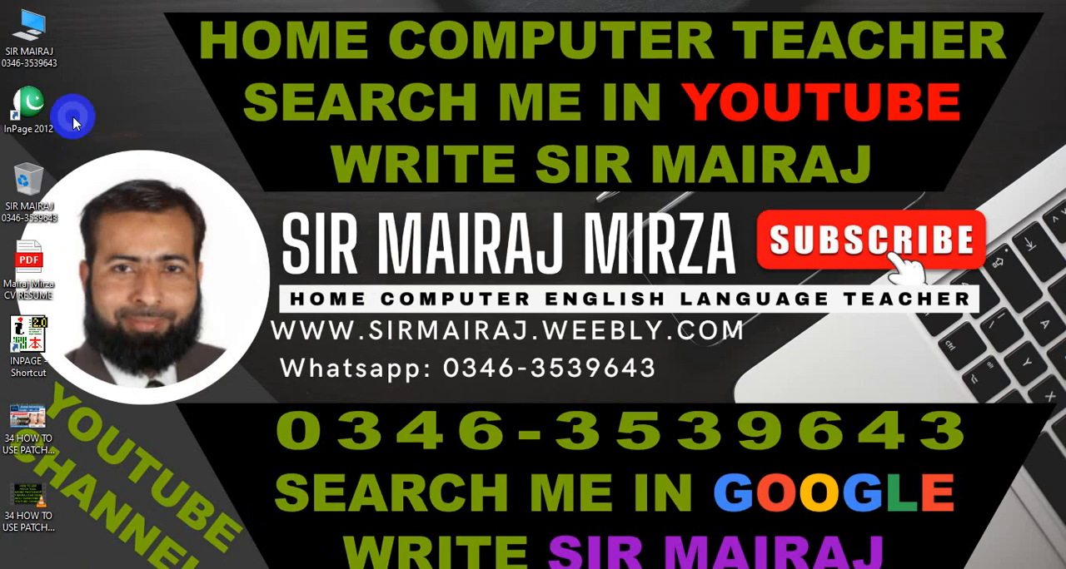
left_click(29, 37)
key("Return")
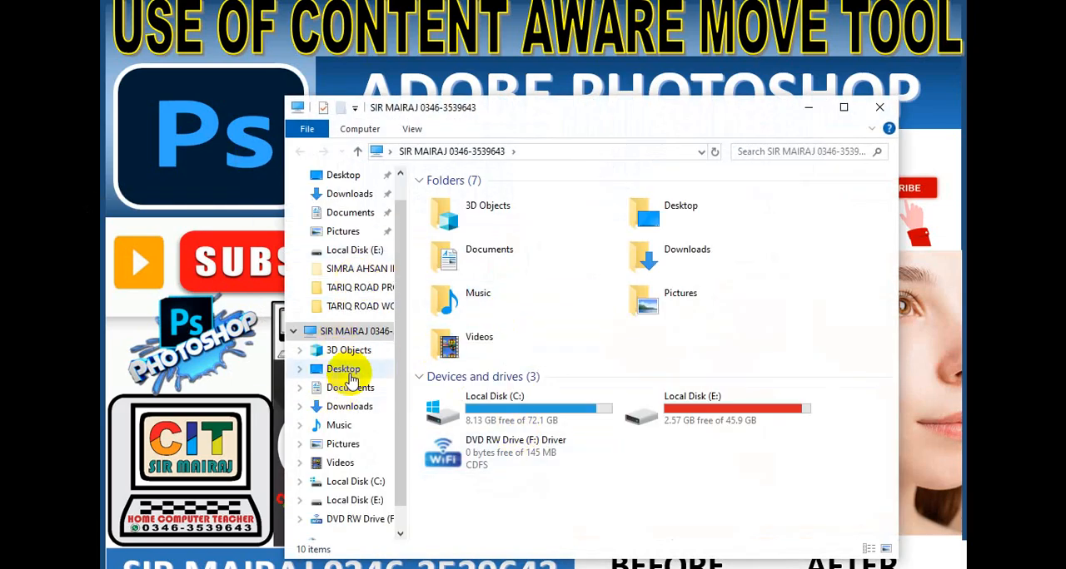
left_click(344, 447)
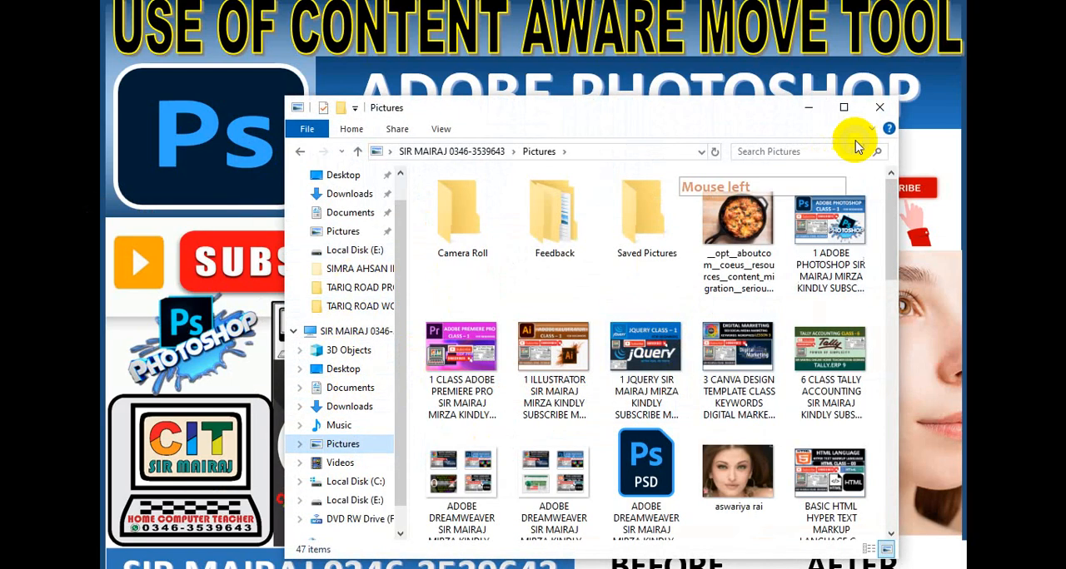
left_click(843, 107)
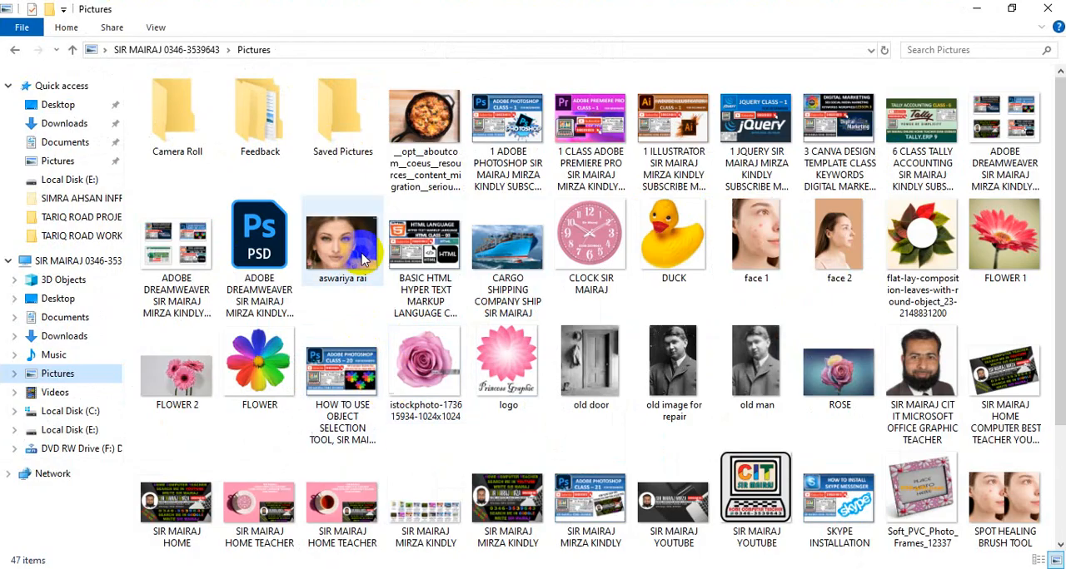
left_click(358, 242)
double_click(393, 358)
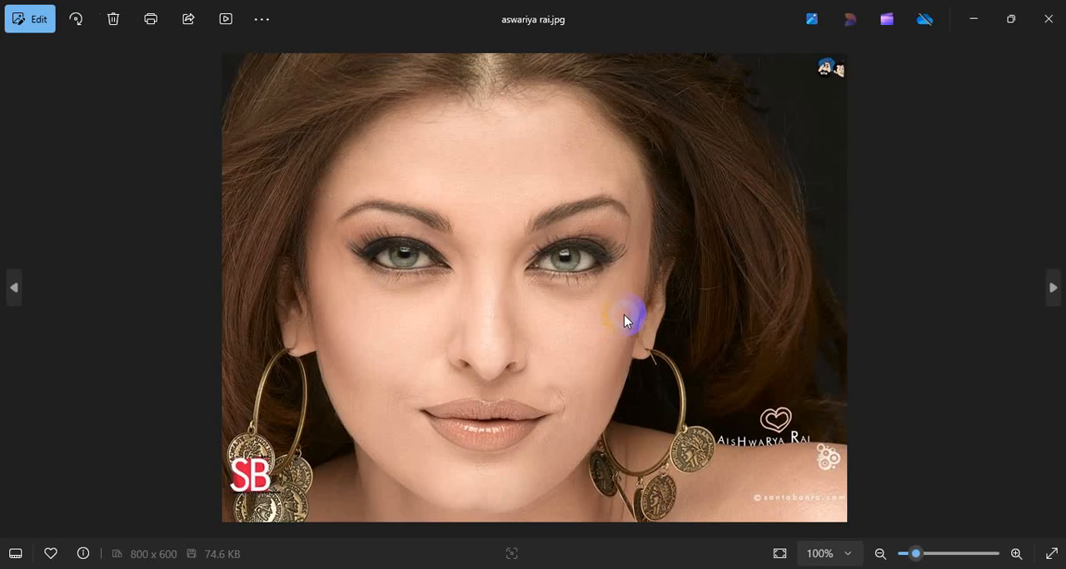
key("ctrl")
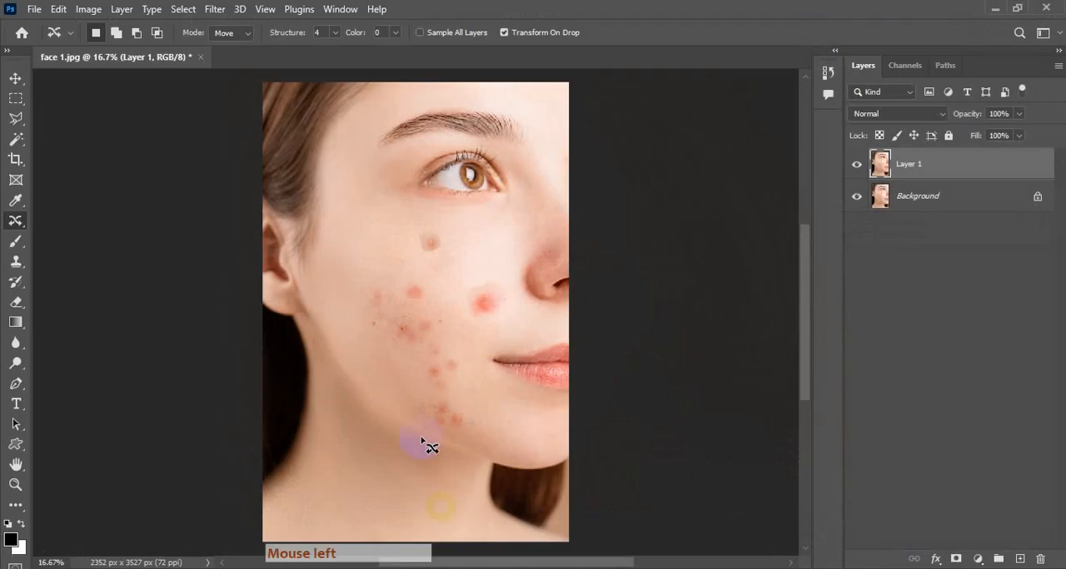
Return to Photoshop, open aswariya rai.jpg from the Pictures folder and duplicate its Background layer
left_click(142, 31)
left_click(35, 10)
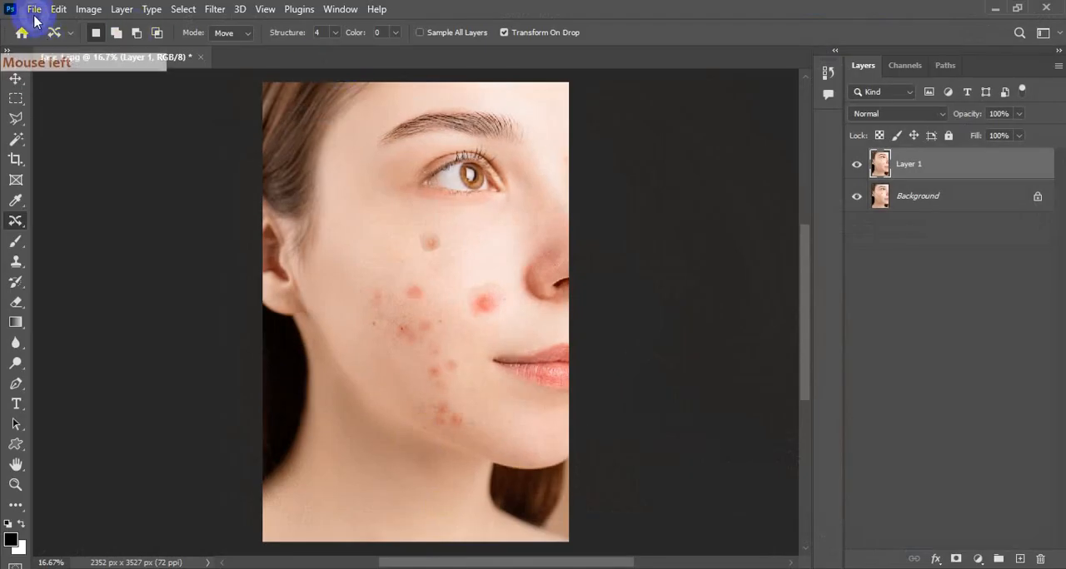
left_click(50, 40)
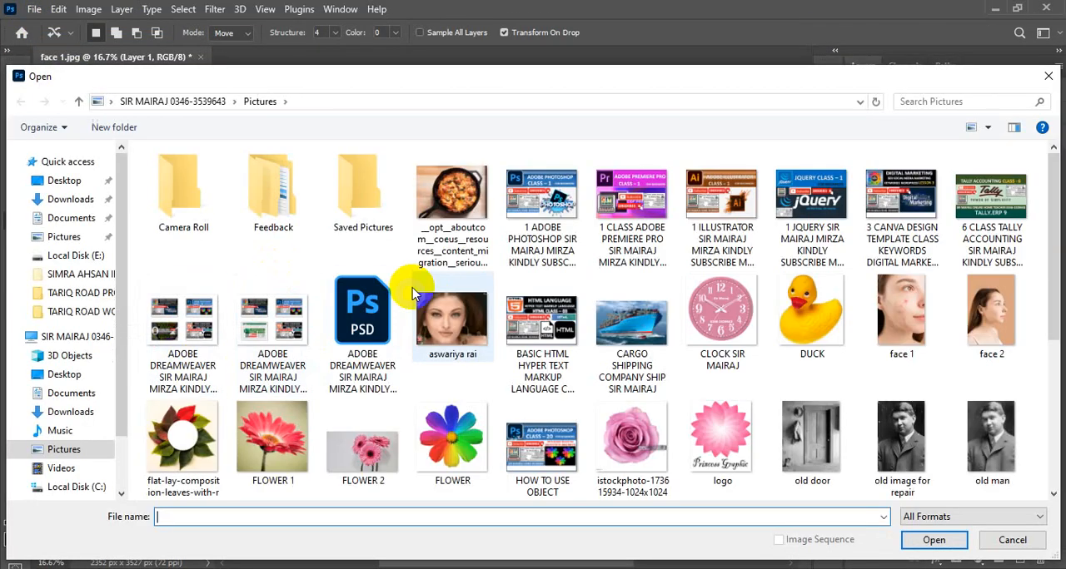
left_click(451, 318)
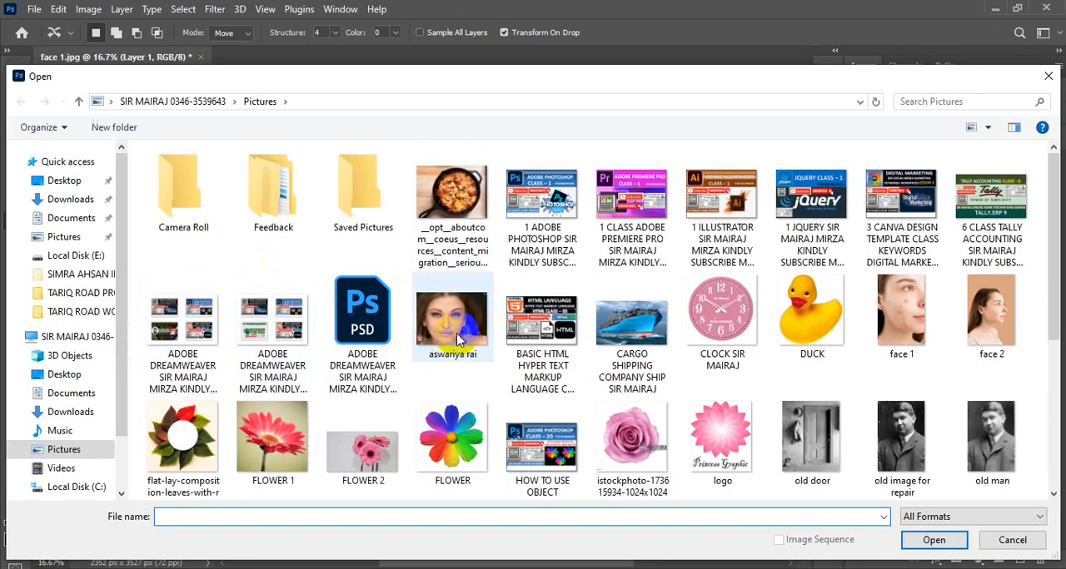
left_click(933, 539)
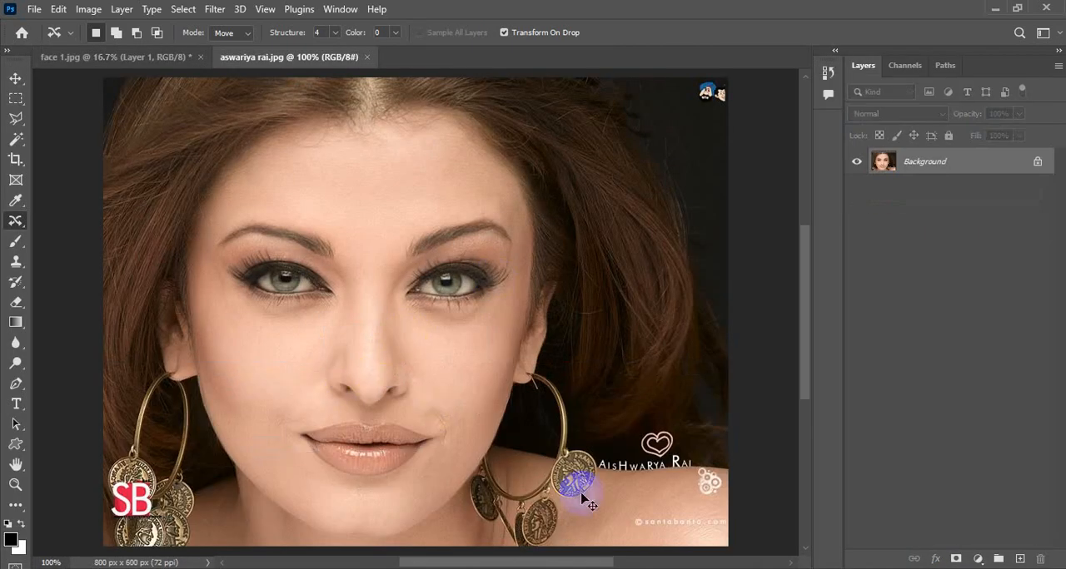
key("ctrl+j")
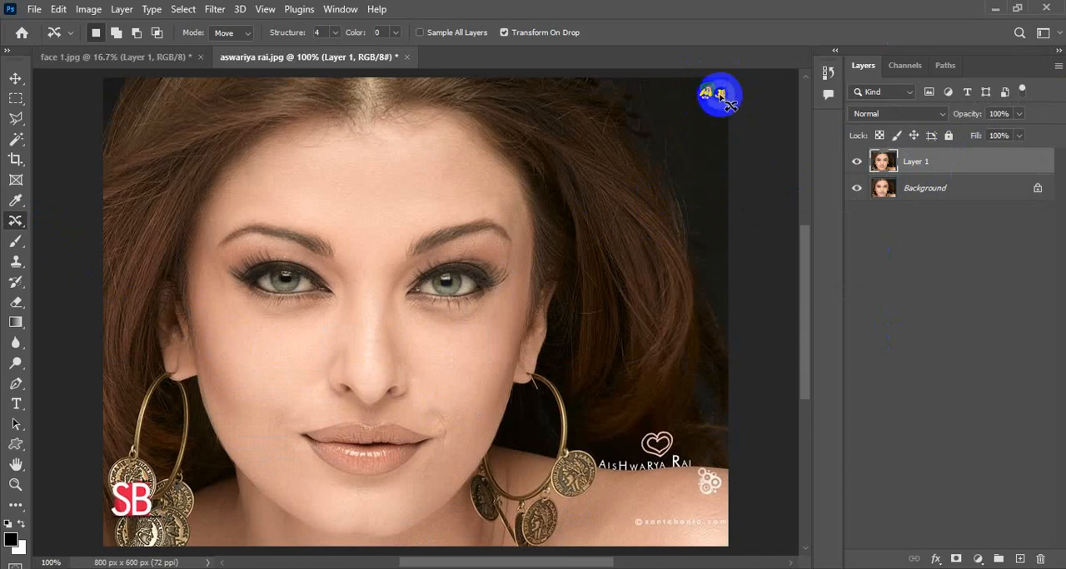
Marquee-select the small cartoon logo in the image's upper right corner, content-aware move it straight down, deselect, and compare Layer 1 with the original
left_click(15, 99)
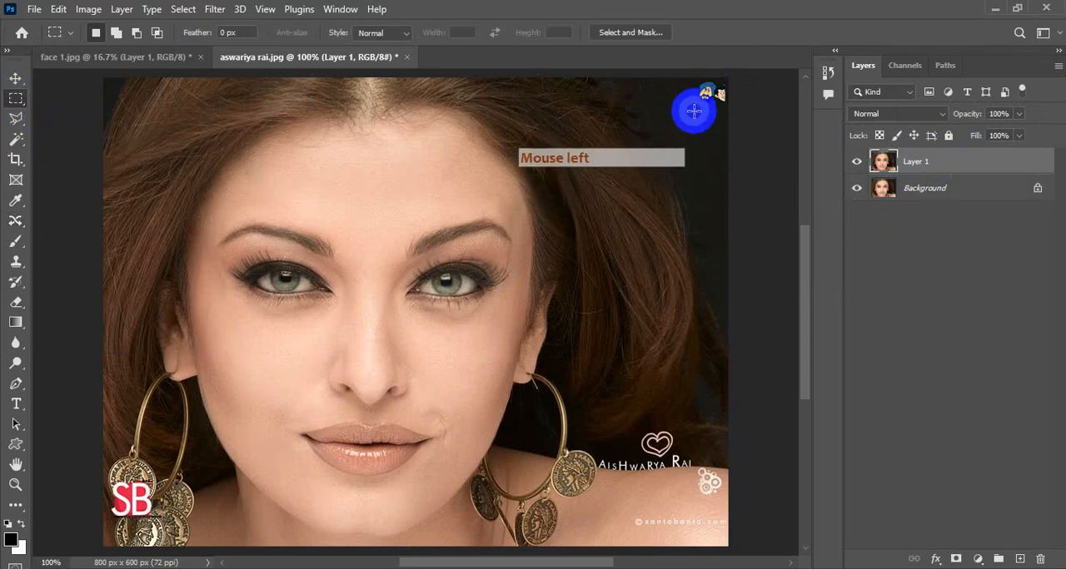
left_click_drag(709, 93, 739, 67)
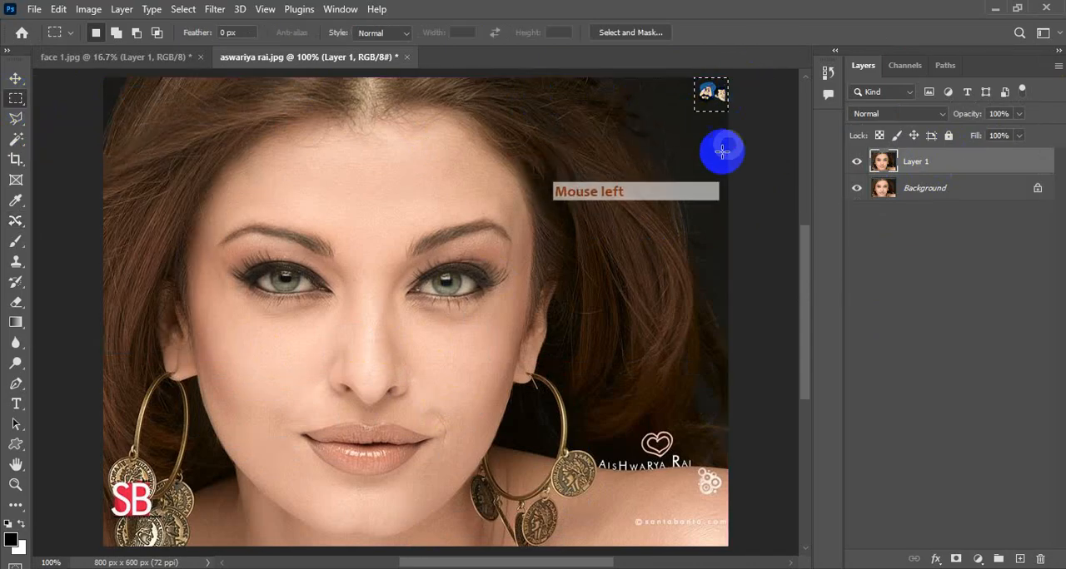
left_click(15, 222)
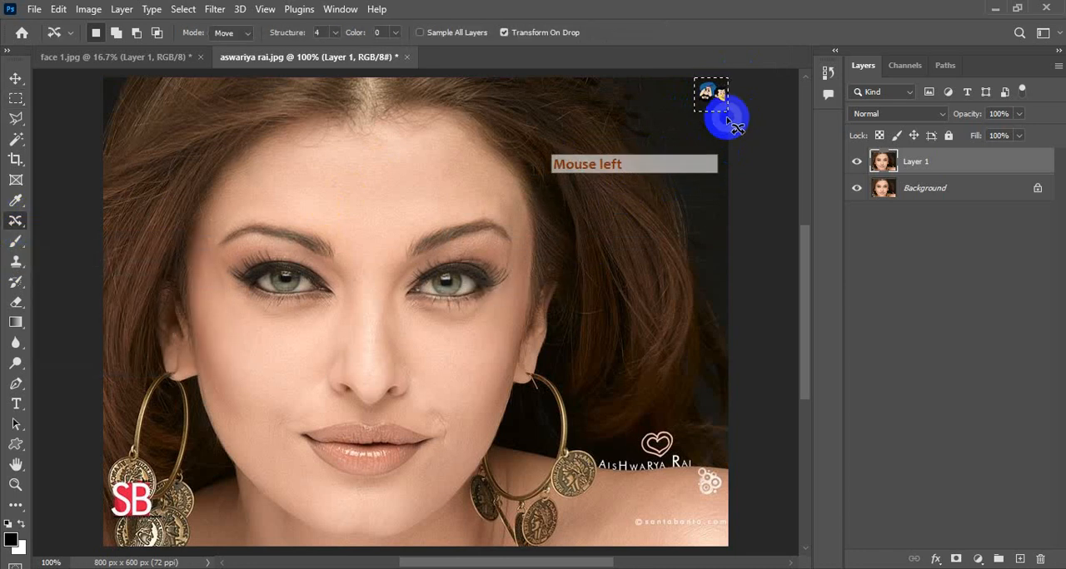
left_click_drag(704, 95, 703, 166)
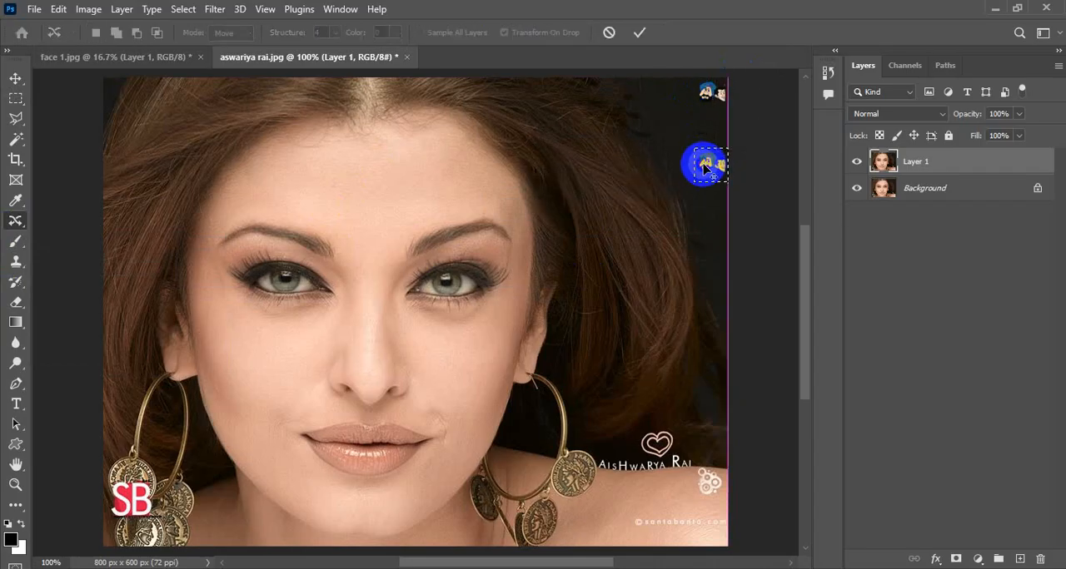
left_click(639, 34)
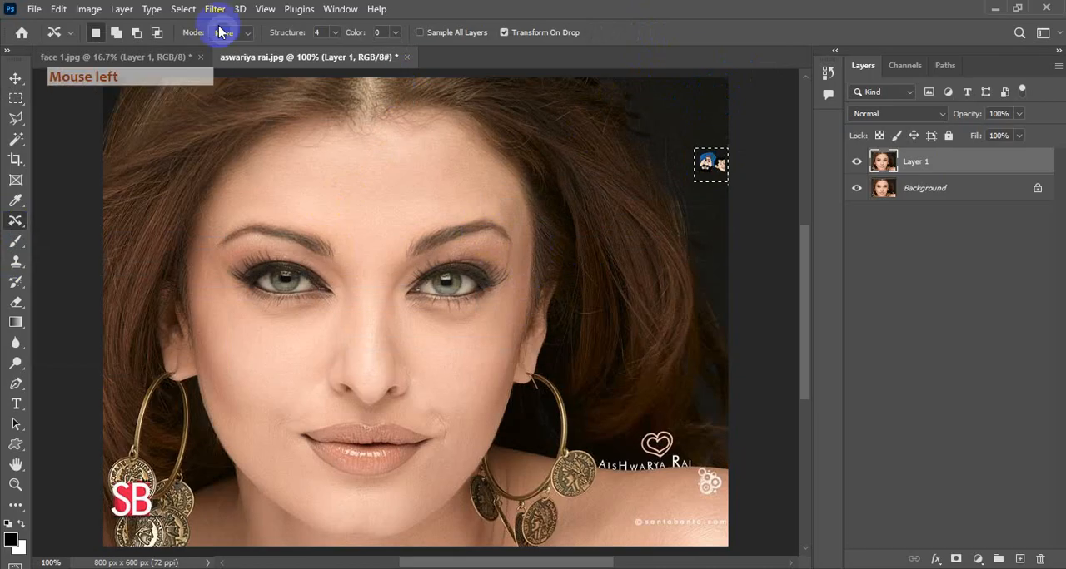
left_click(183, 9)
left_click(179, 40)
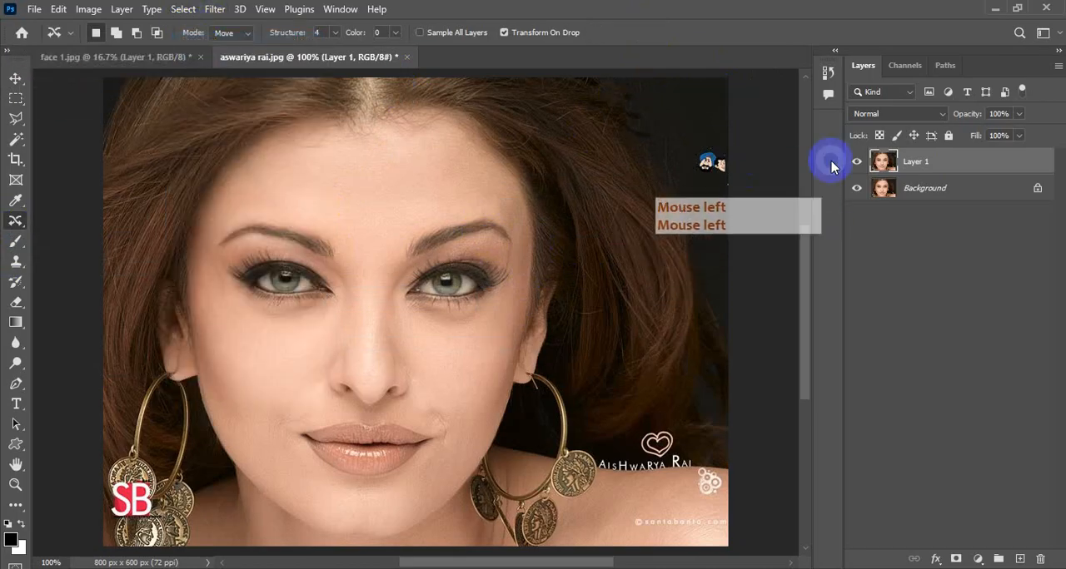
left_click(857, 163)
left_click(859, 164)
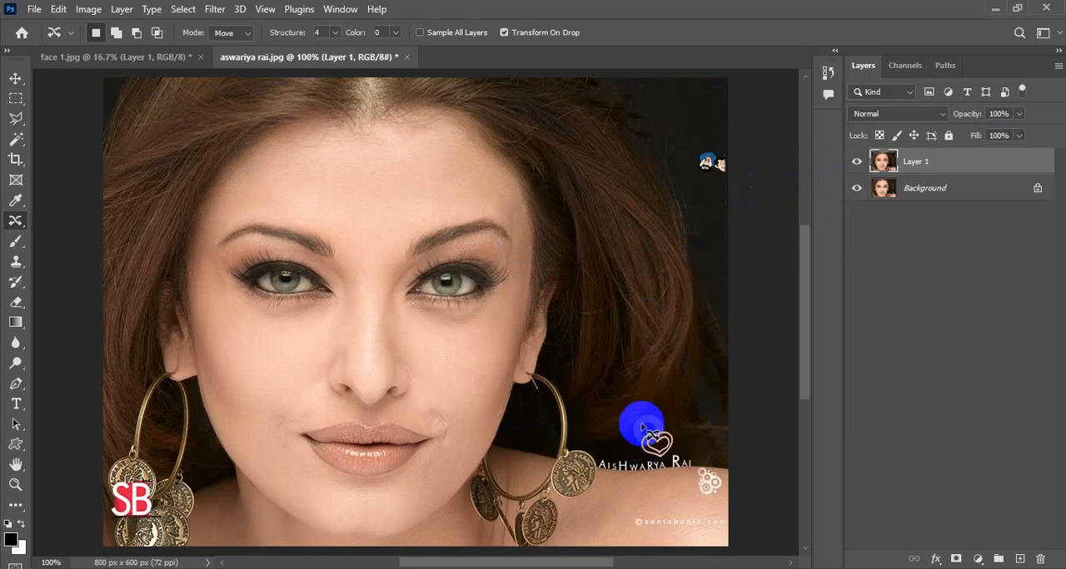
Marquee-select the heart logo above the caption lettering, content-aware move it up into the dark background near the image's right edge, and deselect
left_click(17, 99)
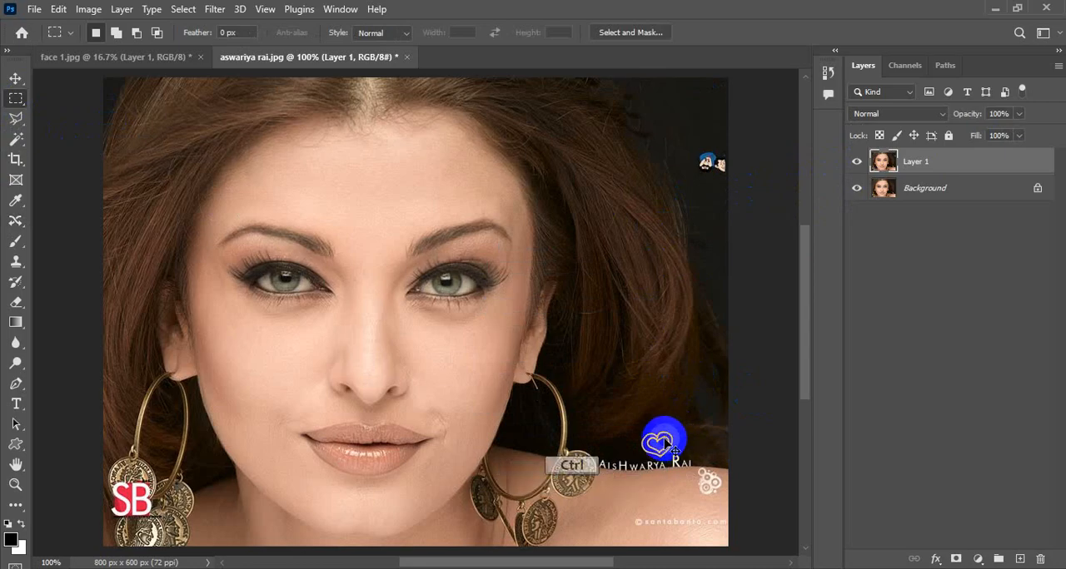
key("ctrl+space")
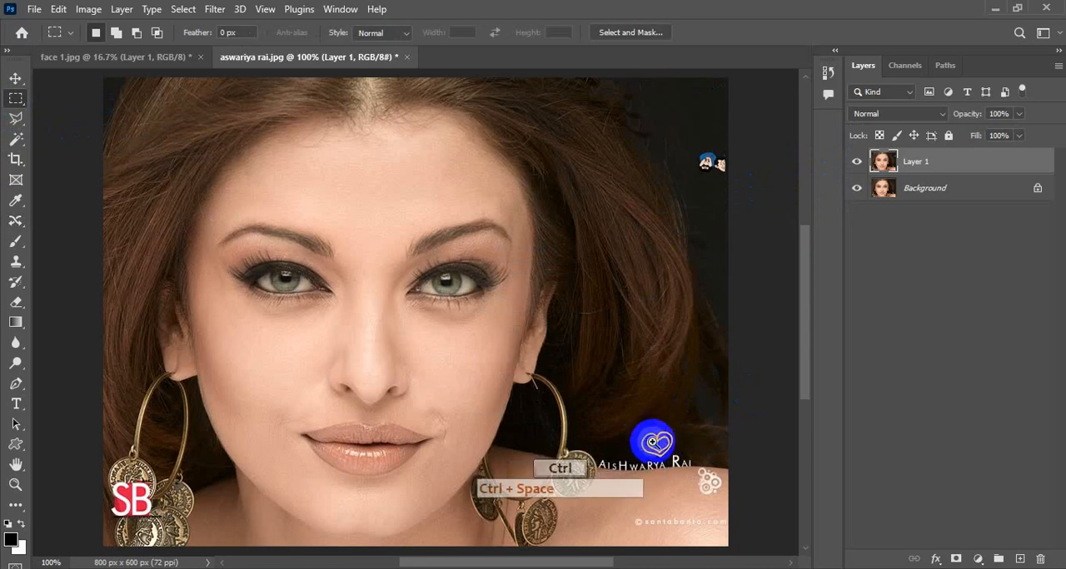
left_click(655, 443)
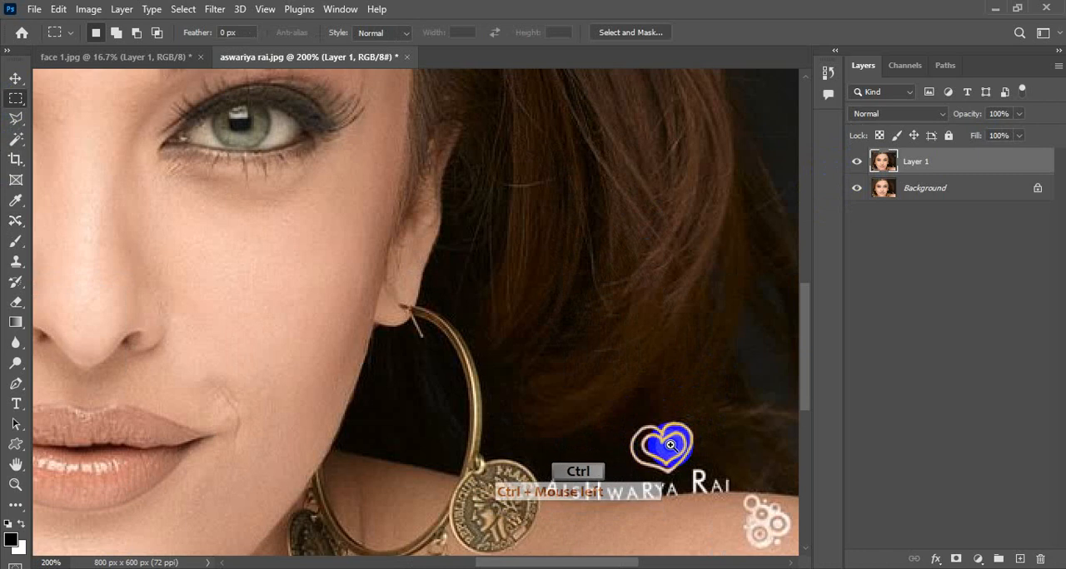
left_click_drag(626, 409, 692, 474)
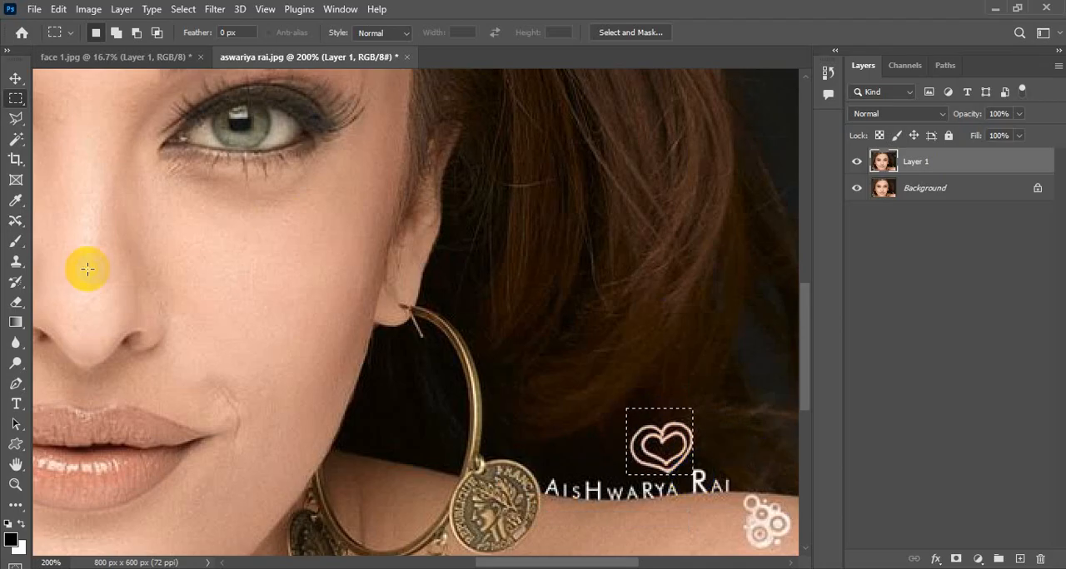
left_click(17, 221)
left_click_drag(662, 443, 759, 129)
left_click(638, 33)
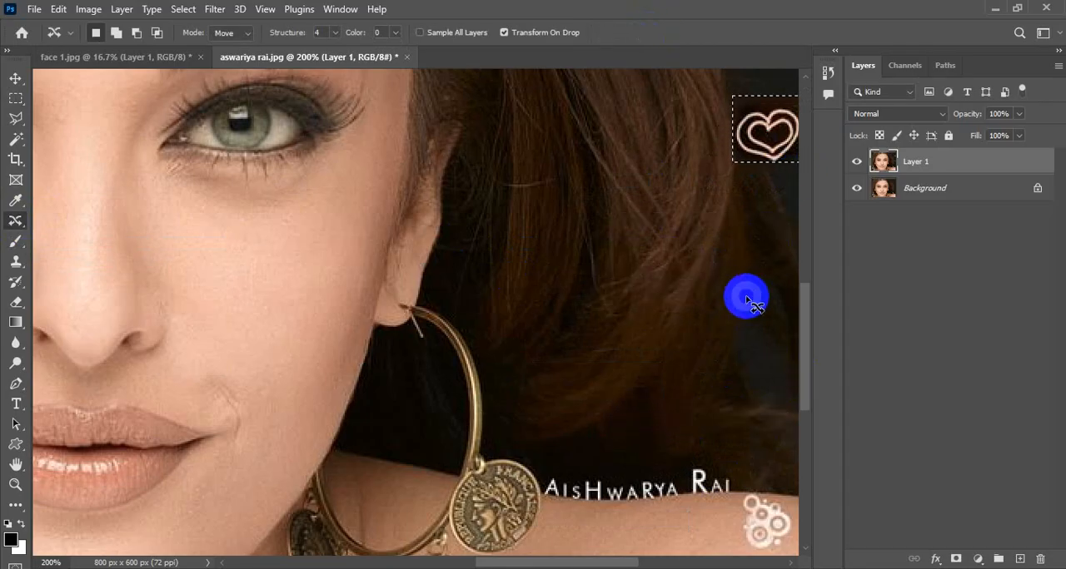
key("ctrl+d")
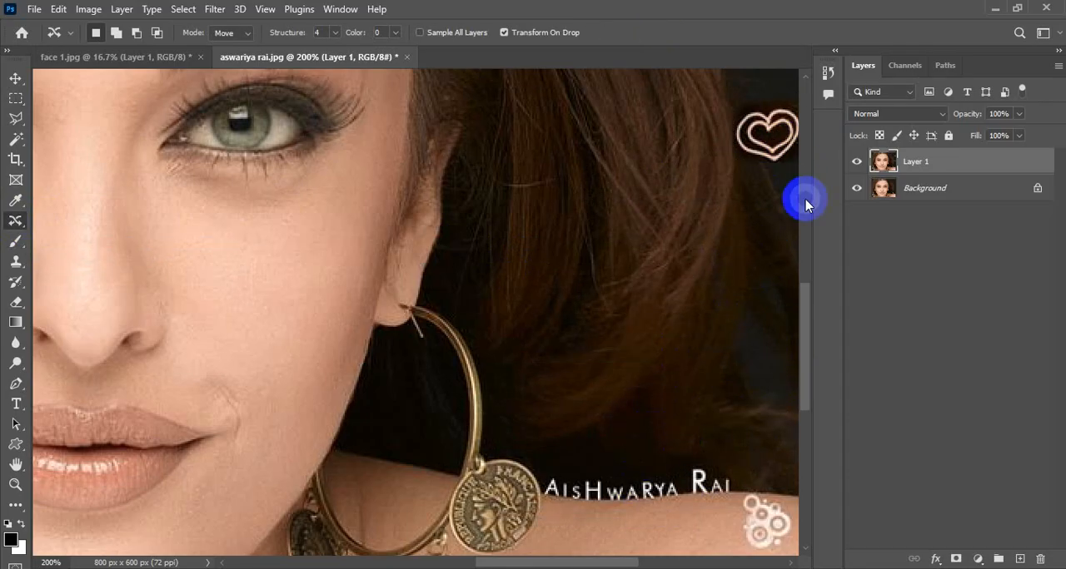
key("ctrl+0")
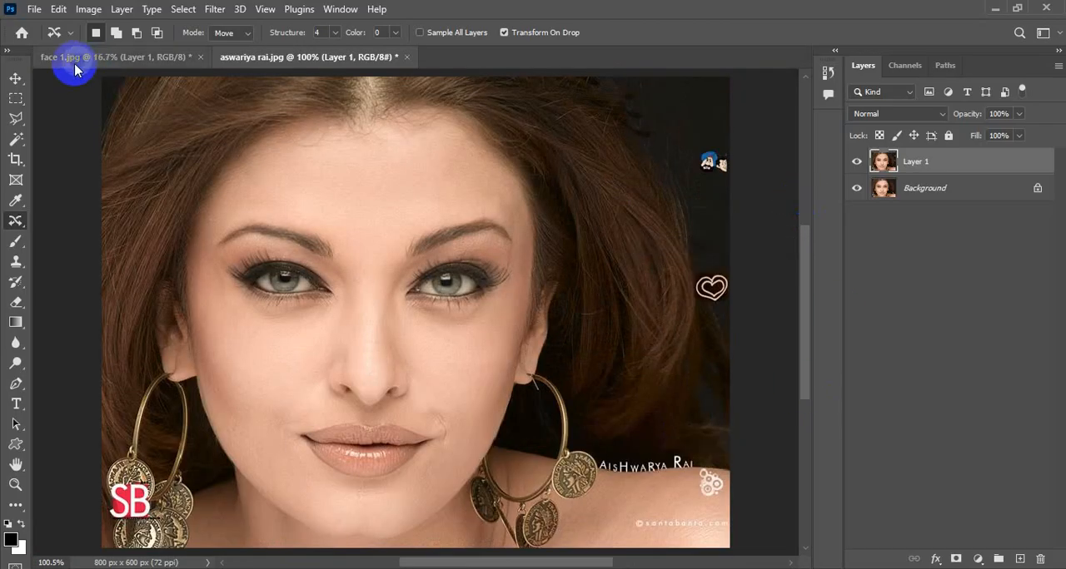
Open the cargo shipping company ship image from the Pictures folder and duplicate its Background layer
left_click(34, 9)
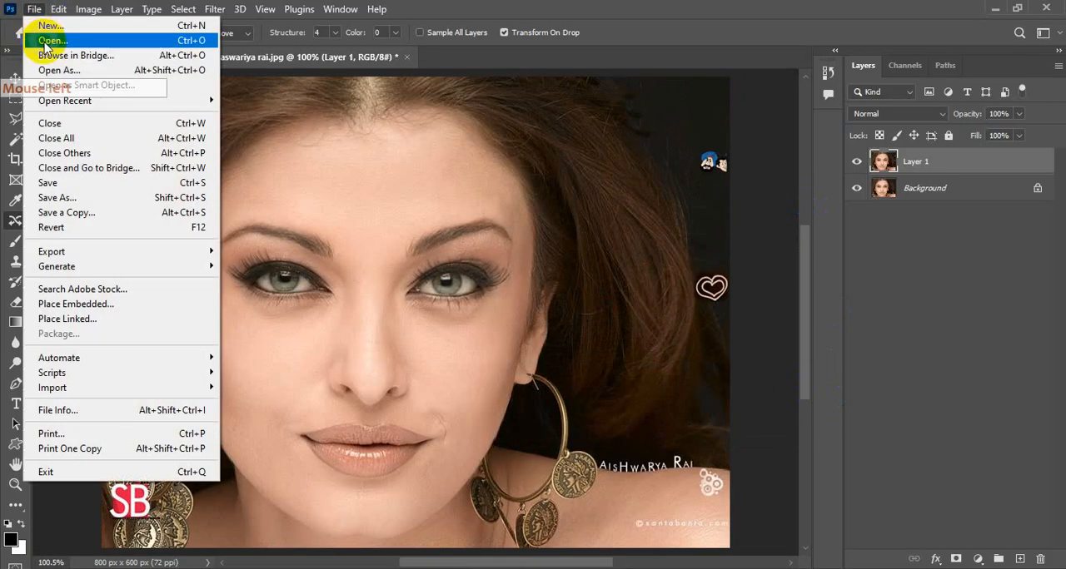
left_click(43, 39)
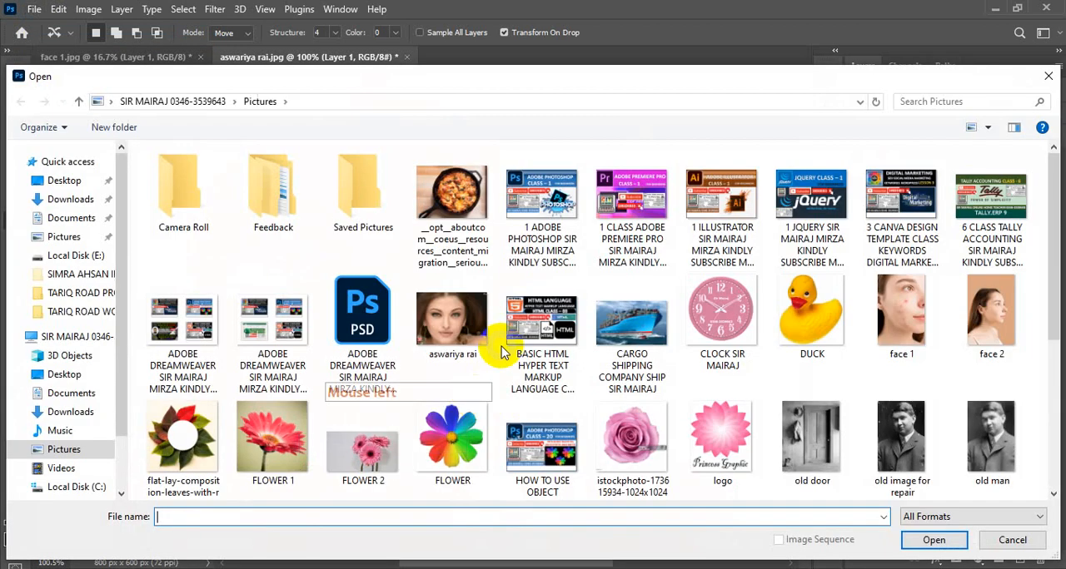
left_click(614, 341)
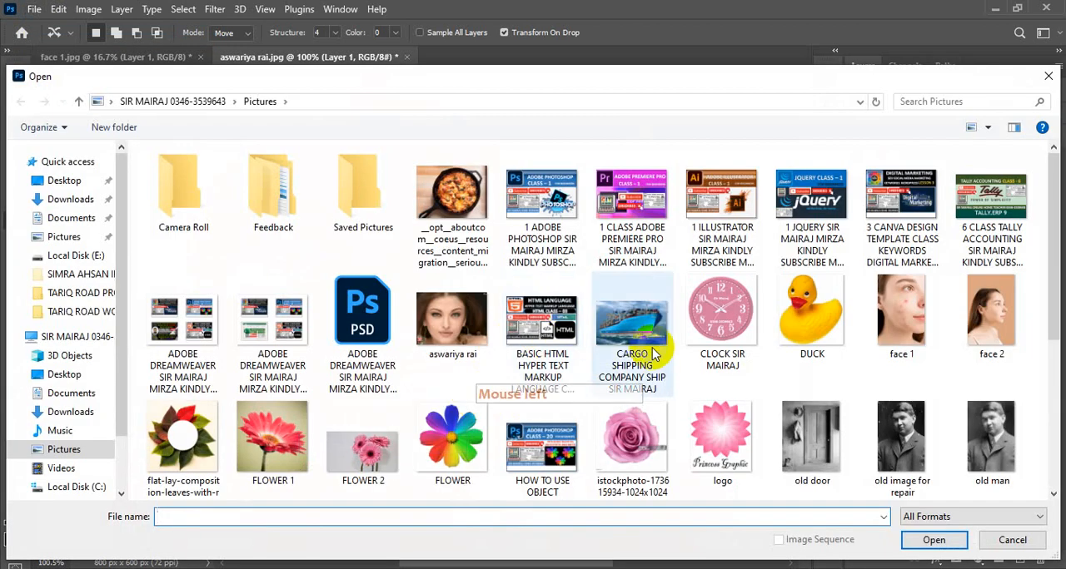
left_click(934, 540)
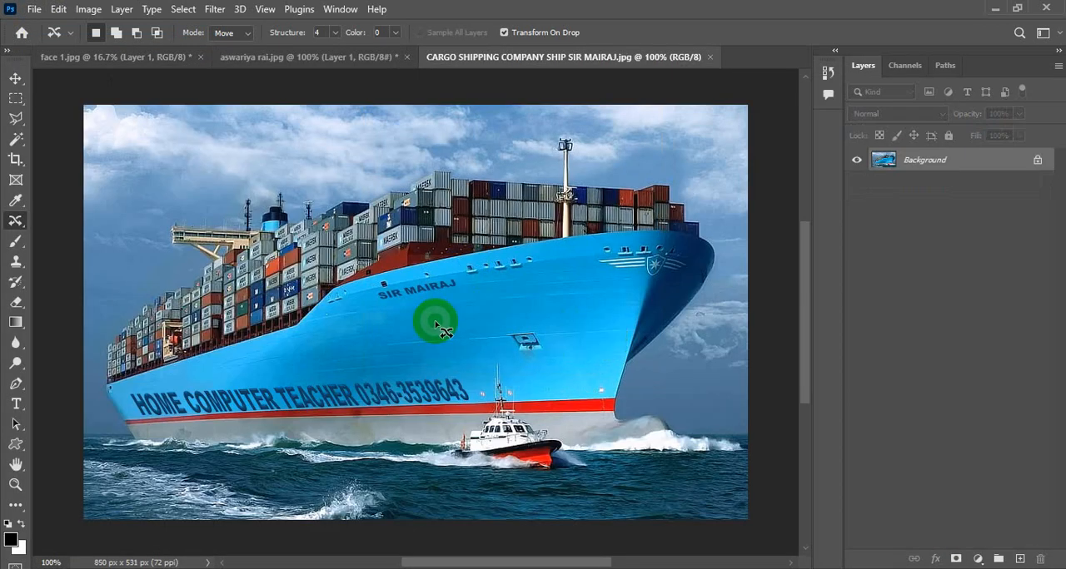
key("ctrl+0")
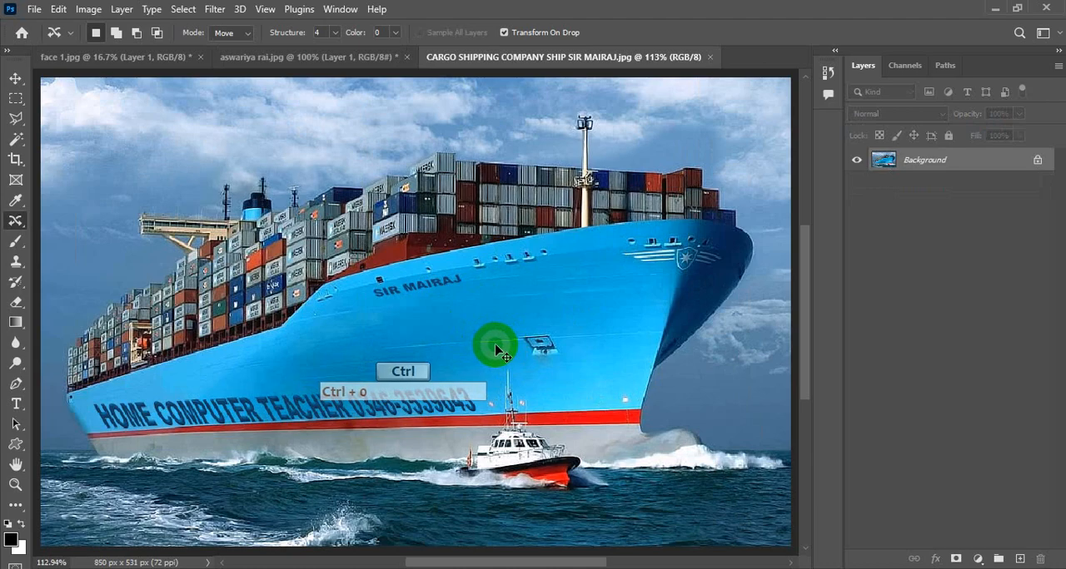
key("ctrl+j")
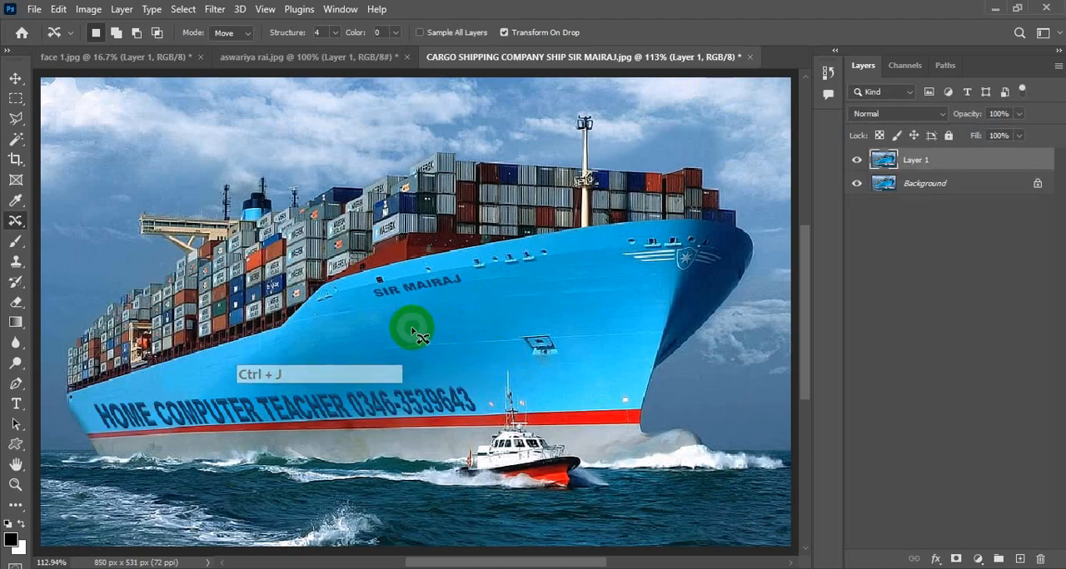
Outline the small name lettering on the ship's upper hull with a closed Polygonal Lasso selection
key("ctrl+space")
left_click(408, 292, "ctrl")
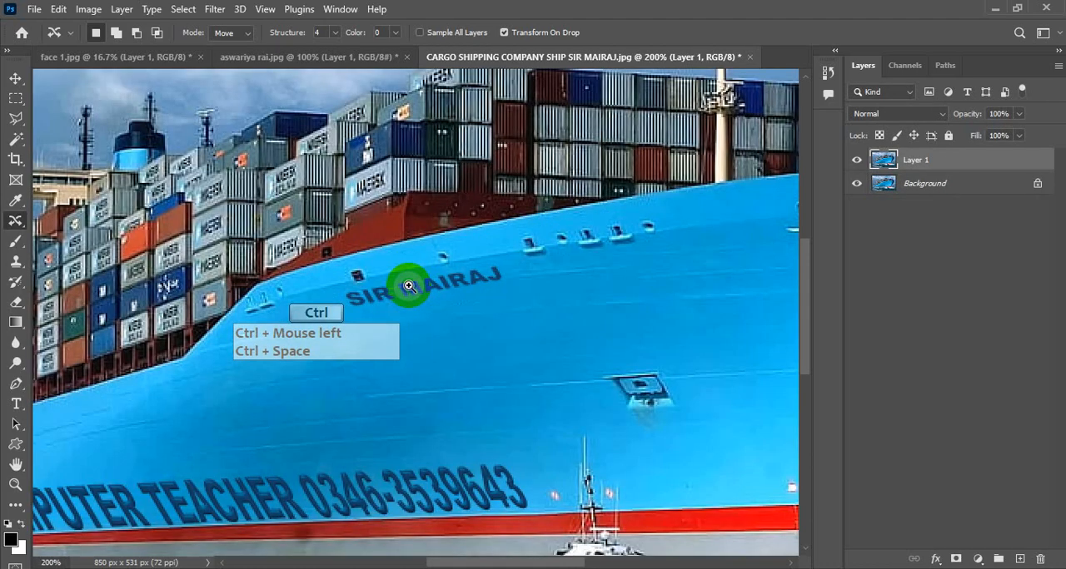
left_click(407, 287, "ctrl")
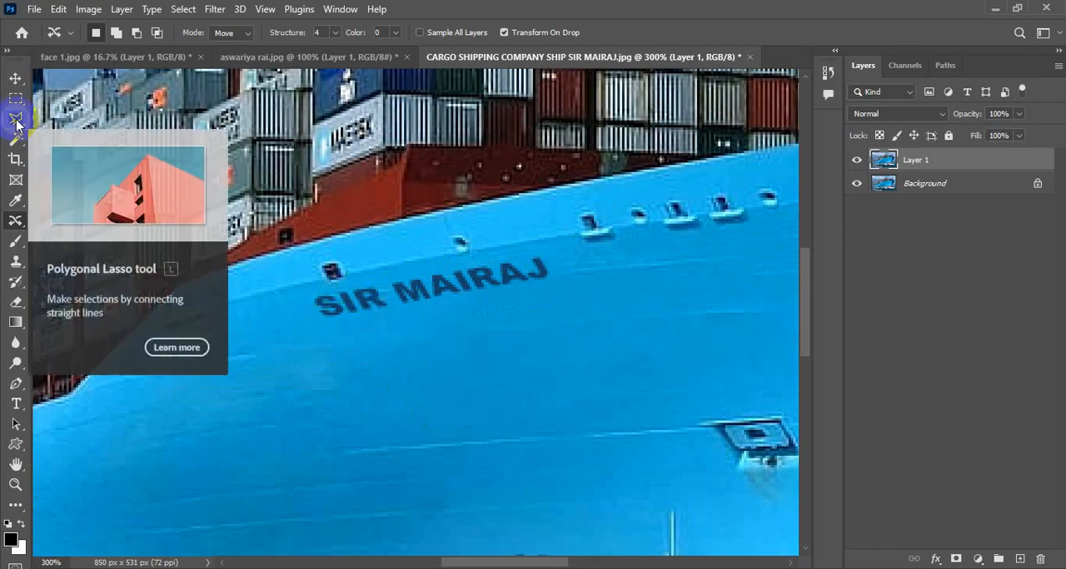
mouse_move(17, 125)
left_mouse_down()
mouse_move(41, 119)
mouse_move(88, 135)
left_mouse_up()
left_click(307, 291)
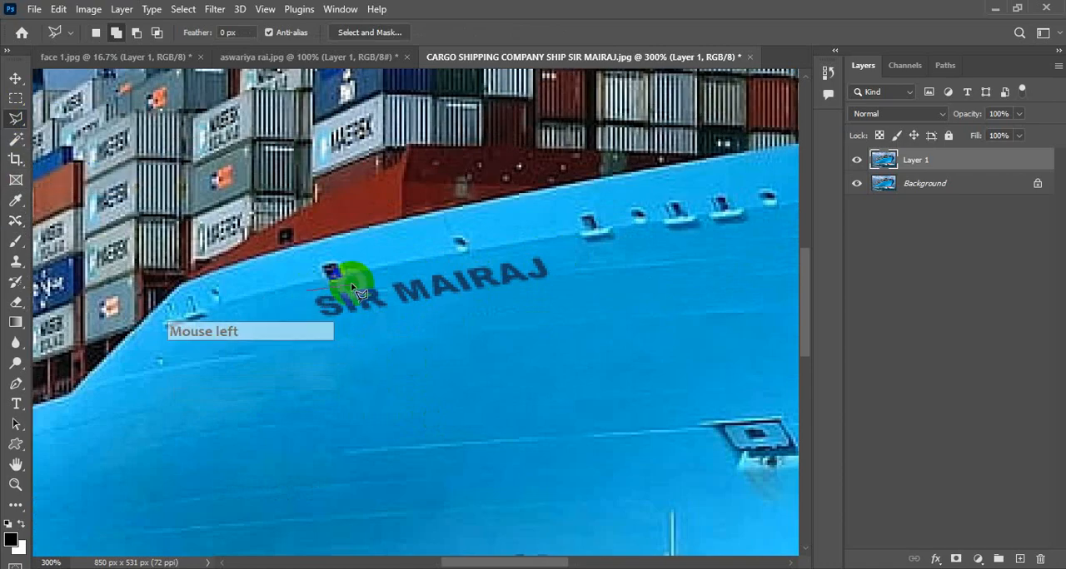
left_click(501, 261)
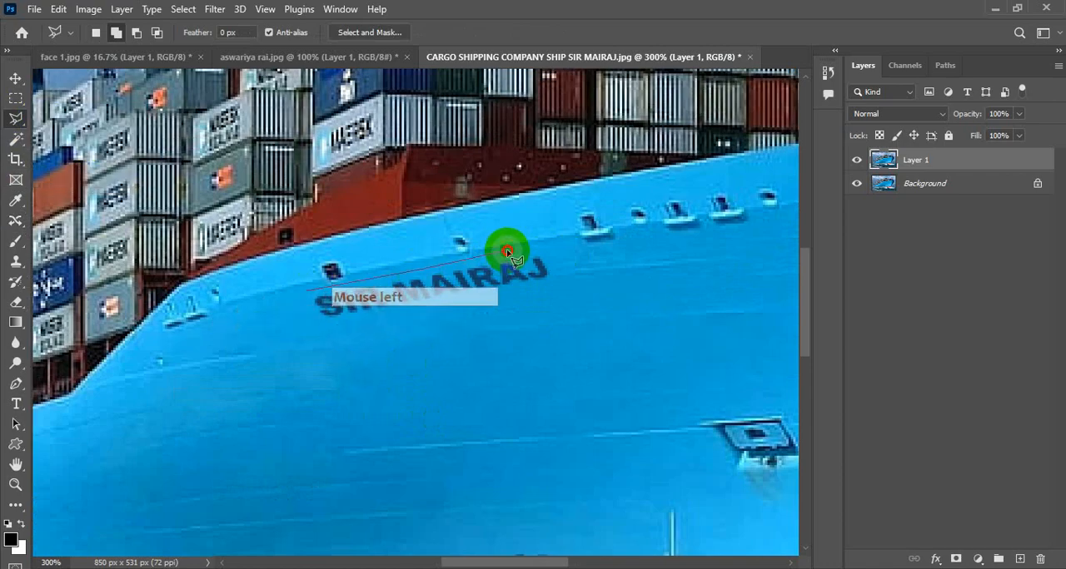
left_click(569, 250)
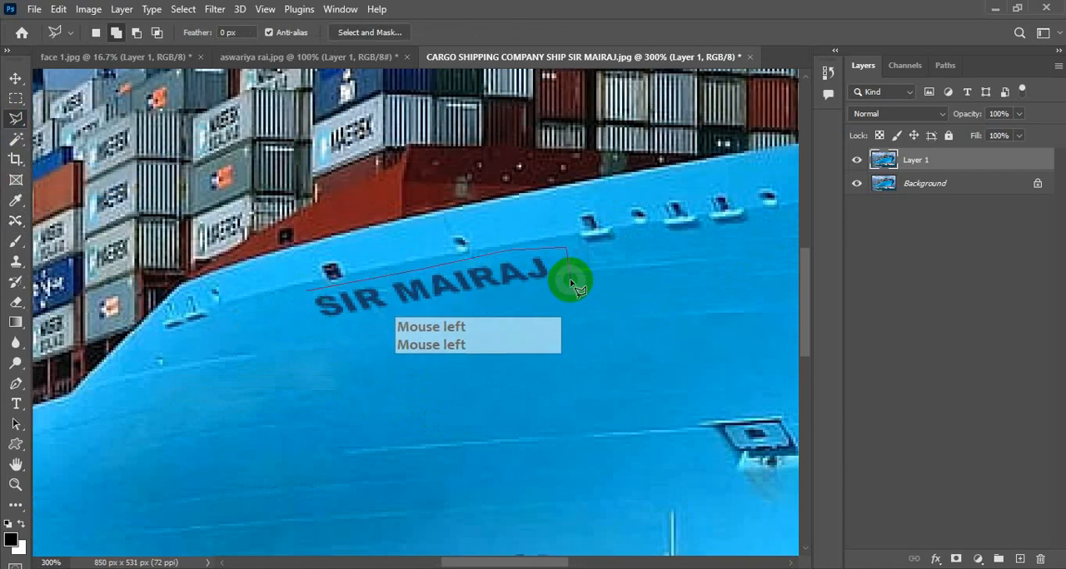
left_click(568, 277)
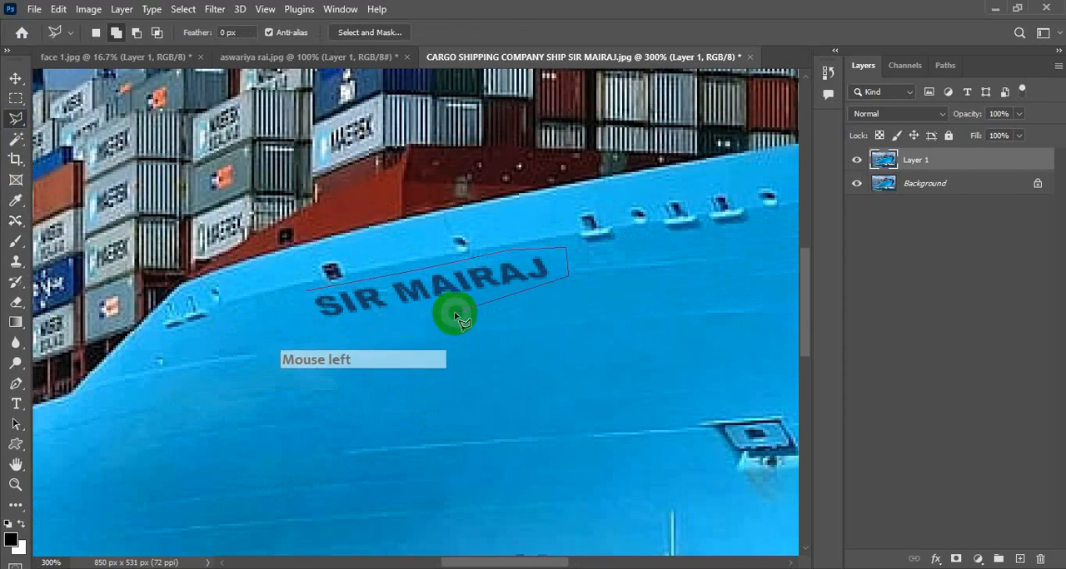
left_click(319, 329)
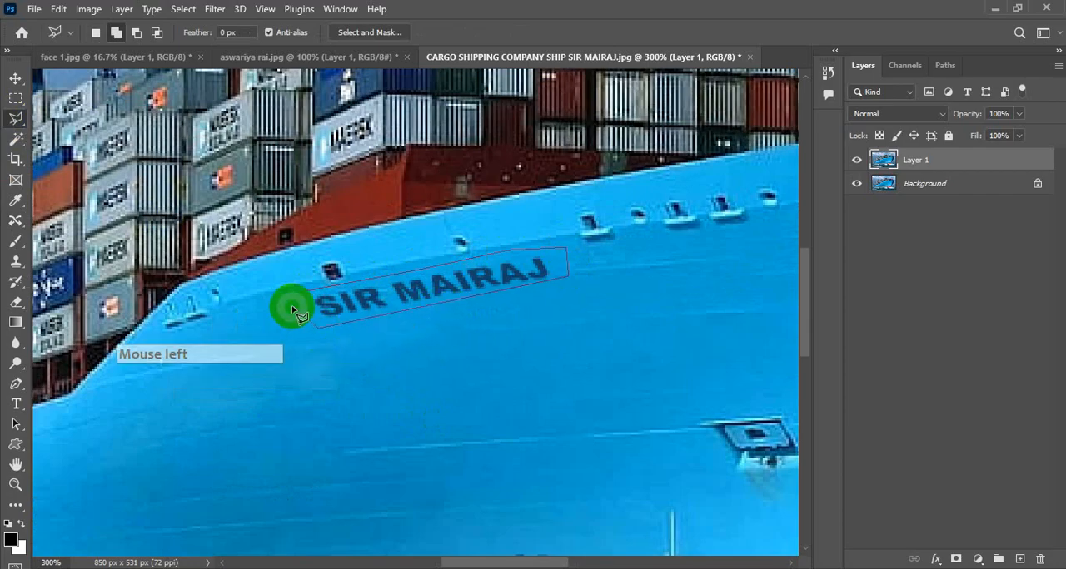
left_click(308, 294)
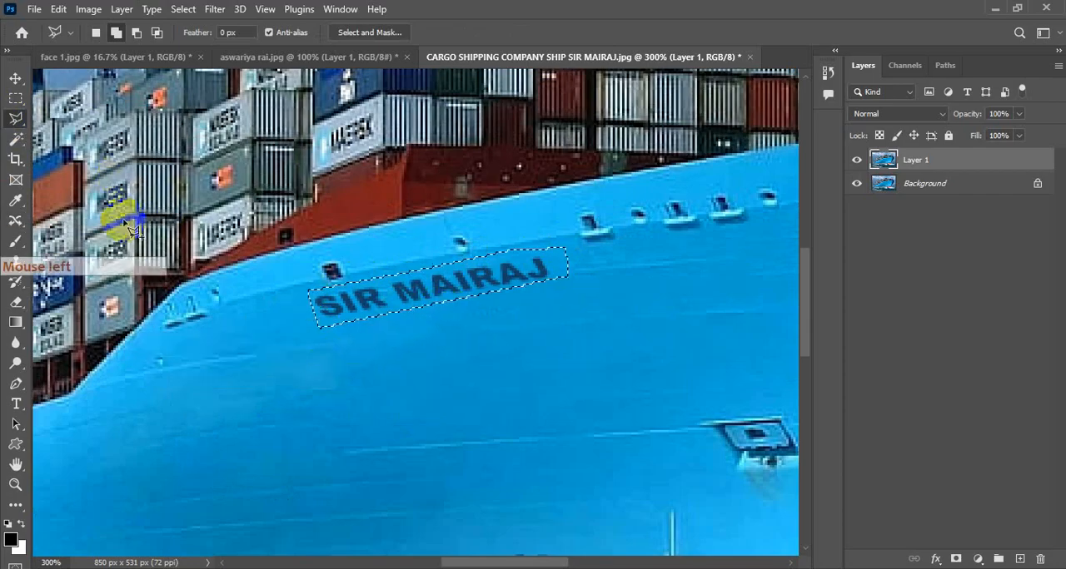
Content-aware move the selected name lettering straight down the hull, deselect, and compare Layer 1 with the original
left_click(14, 222)
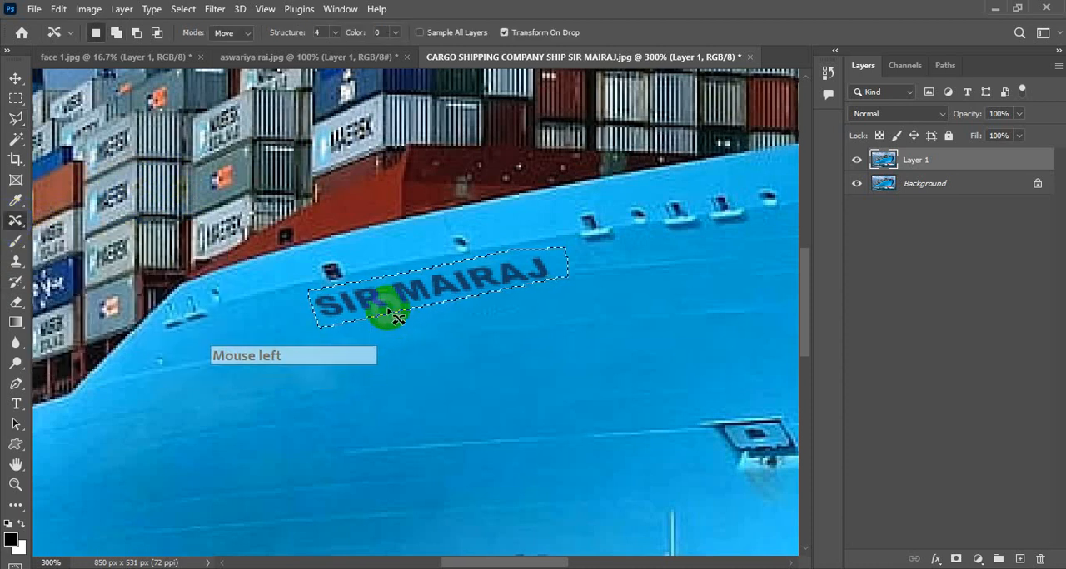
left_click_drag(416, 297, 432, 378)
left_click(640, 33)
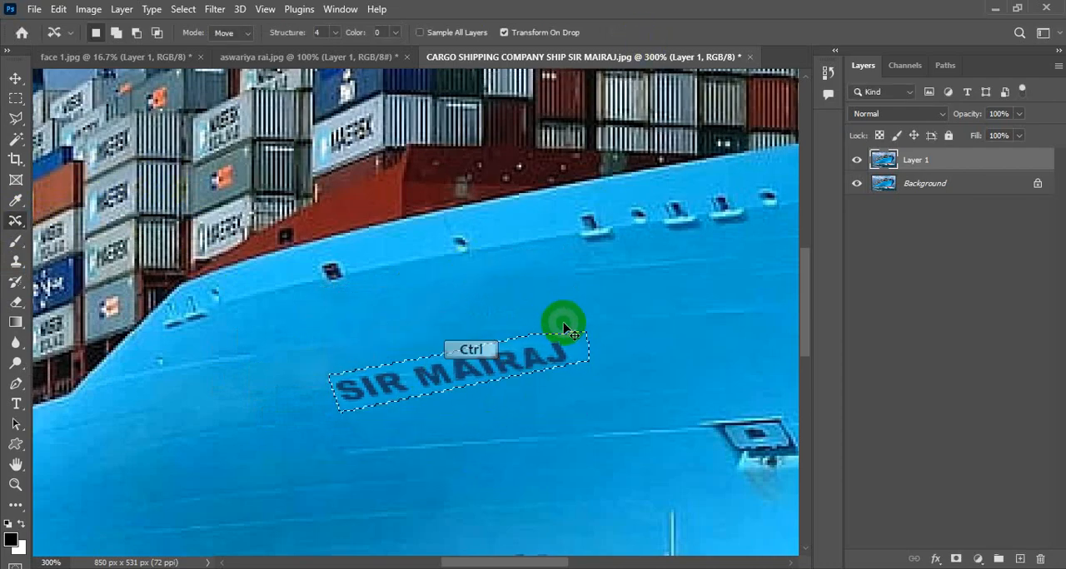
key("ctrl+d")
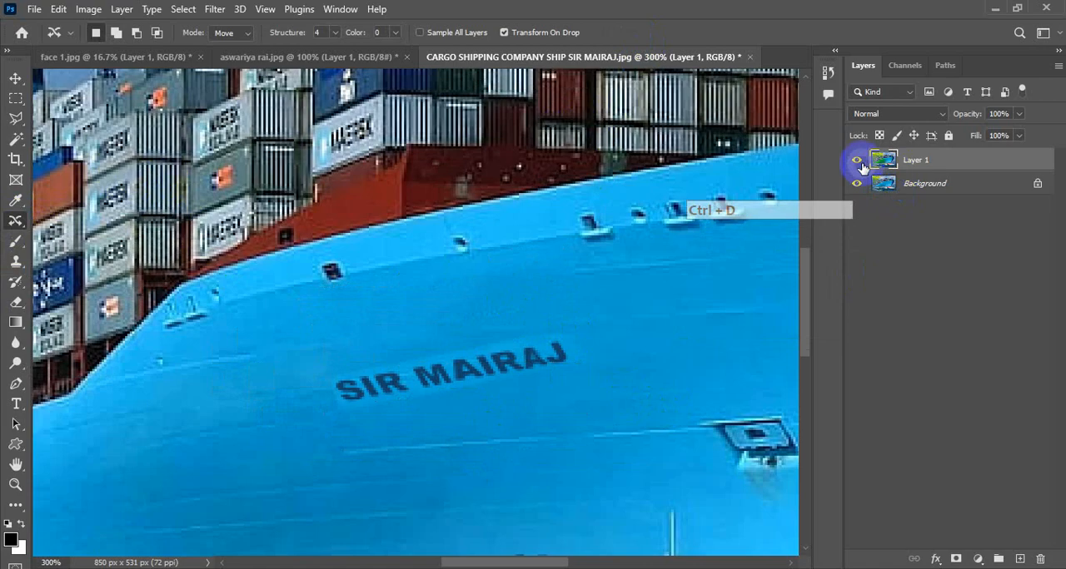
left_click(857, 160)
left_click(856, 160)
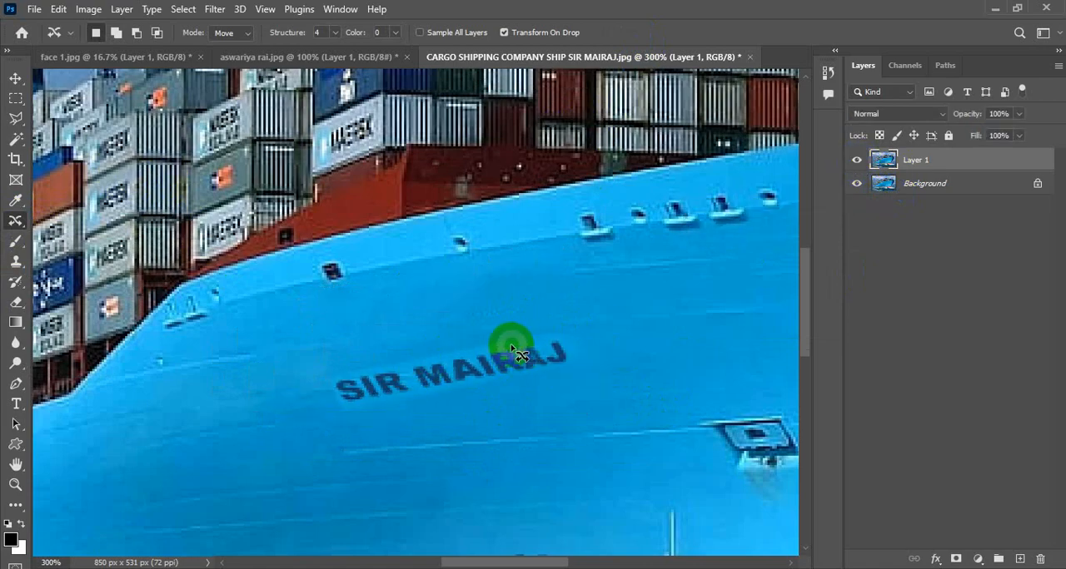
Blend the pale edges around the moved name lettering with a small Spot Healing Brush, undoing the stroke that duplicates a letter
left_click_drag(459, 360, 342, 372)
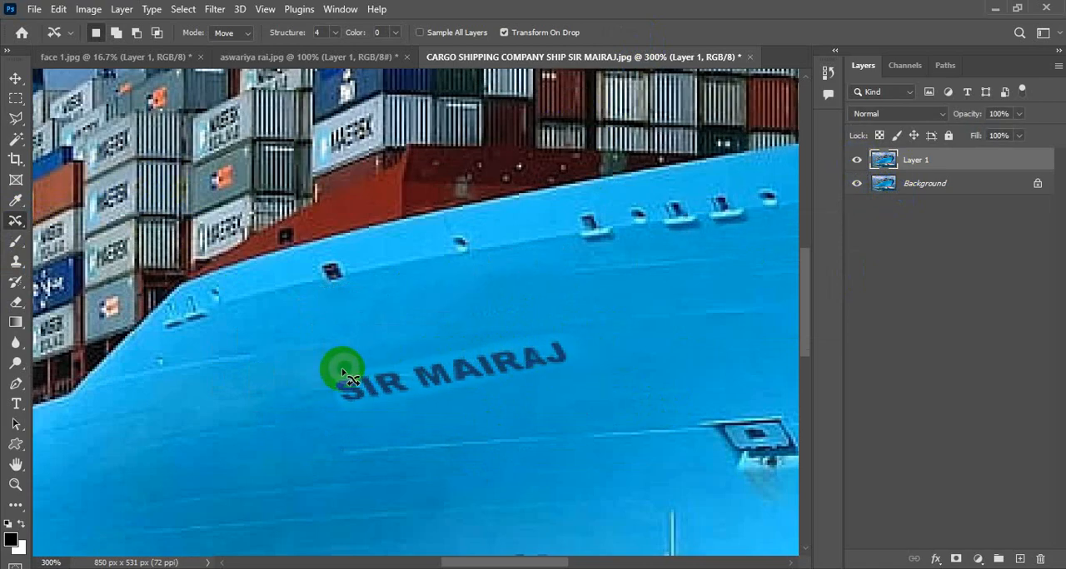
left_click(504, 340, "ctrl")
left_click(502, 341, "ctrl")
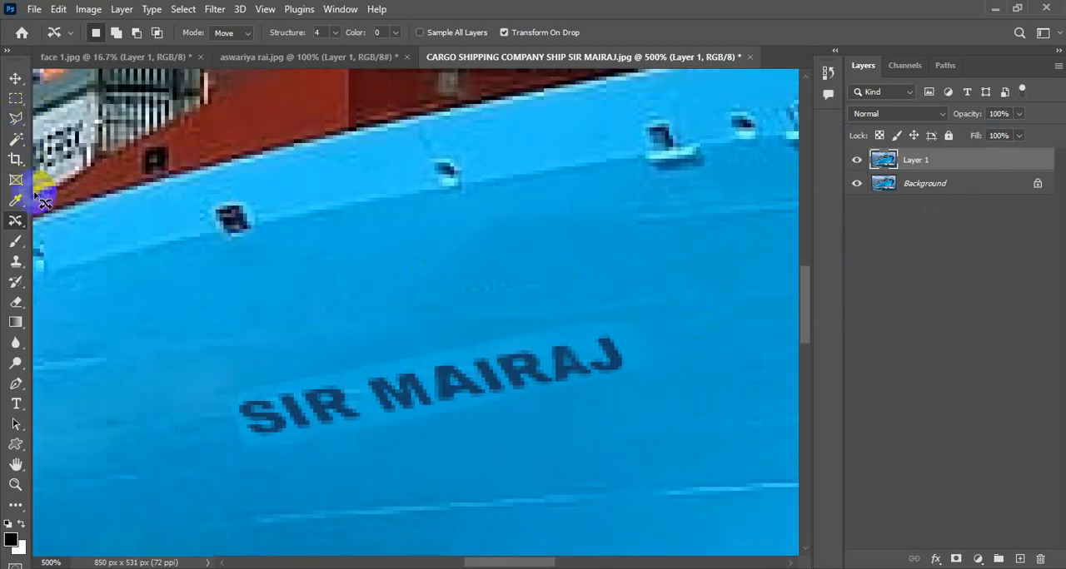
left_click(18, 220)
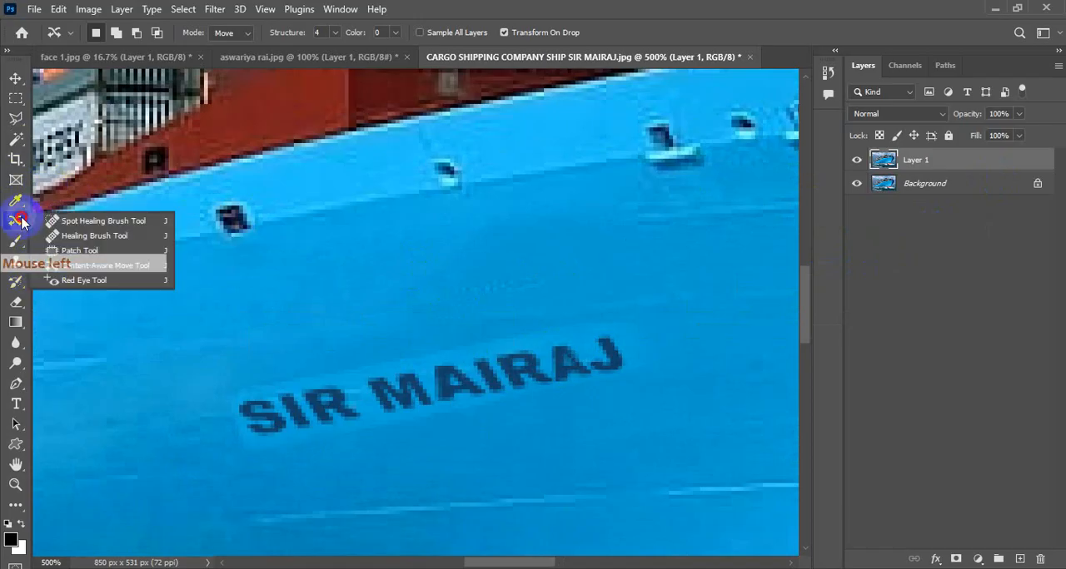
left_click(99, 221)
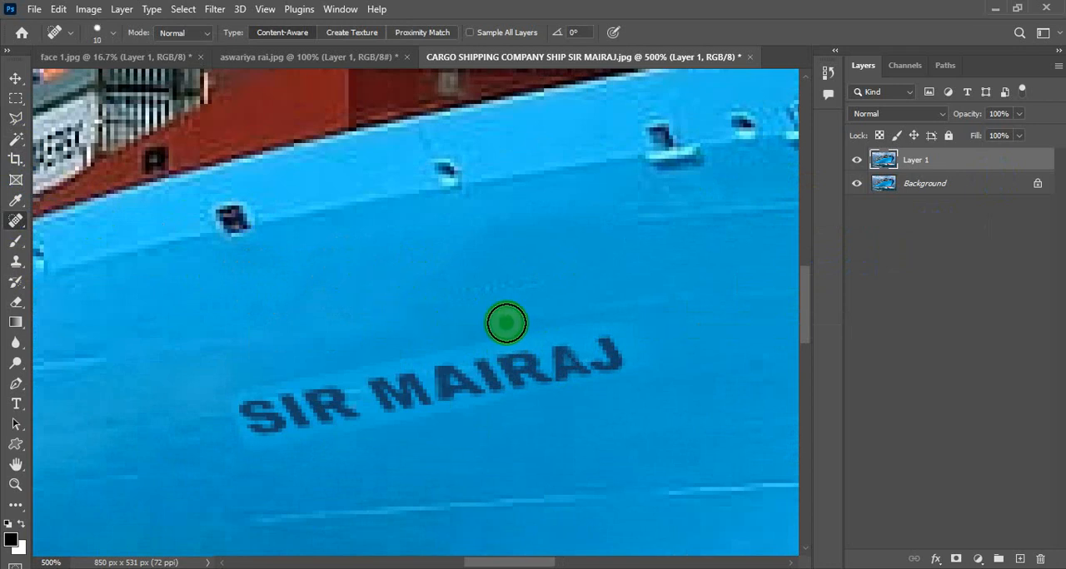
mouse_move(585, 315)
left_mouse_down()
mouse_move(297, 364)
mouse_move(231, 389)
left_mouse_up()
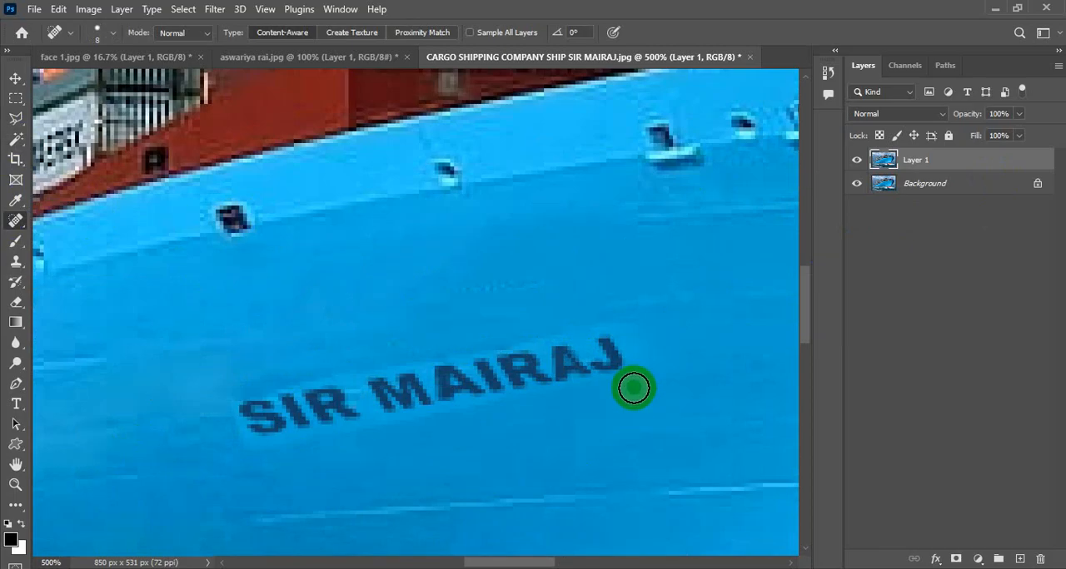
left_click_drag(631, 321, 586, 313)
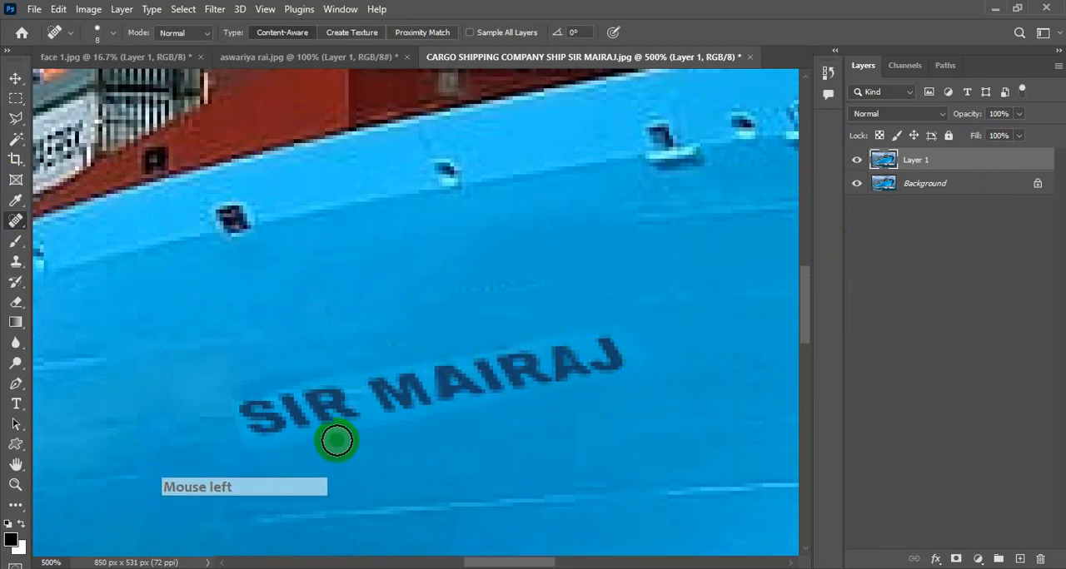
mouse_move(338, 439)
left_mouse_down()
mouse_move(214, 463)
mouse_move(223, 417)
mouse_move(241, 490)
left_mouse_up()
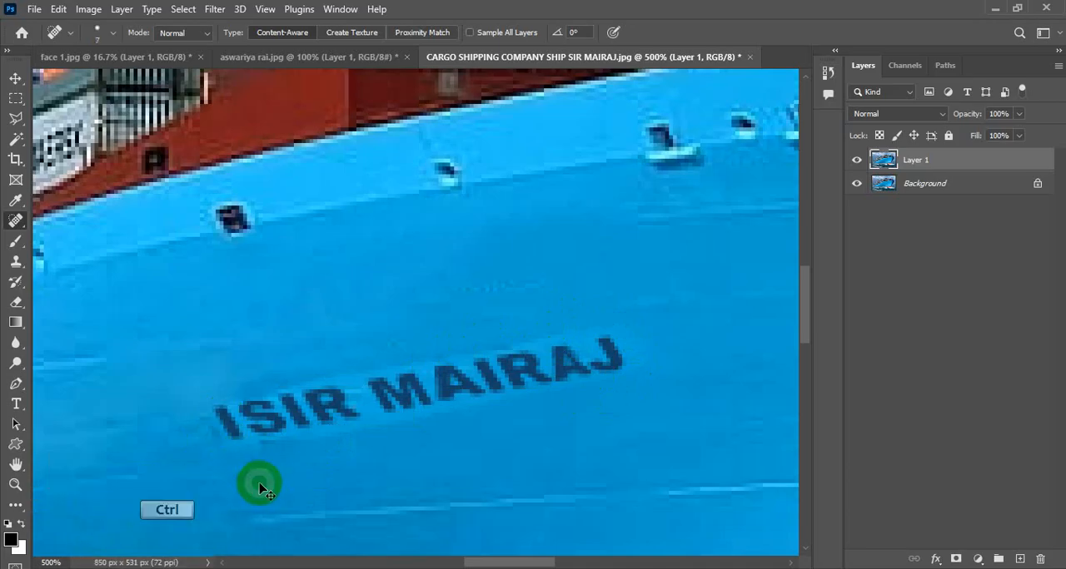
key("ctrl+z")
left_click_drag(286, 454, 248, 452)
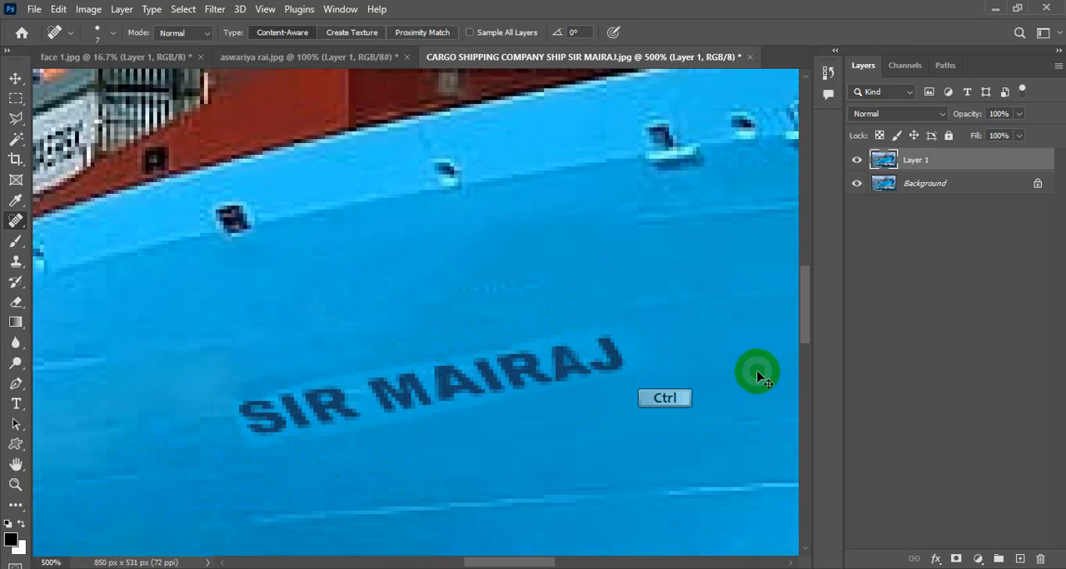
Compare the whole retouched ship image with the original by hiding and showing Layer 1
key("ctrl+0")
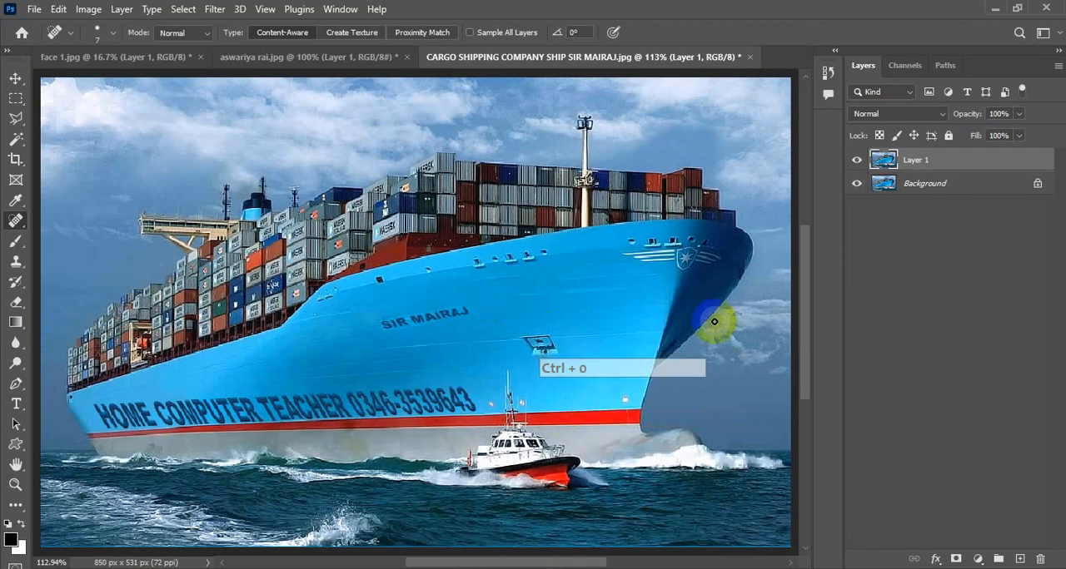
left_click(857, 161)
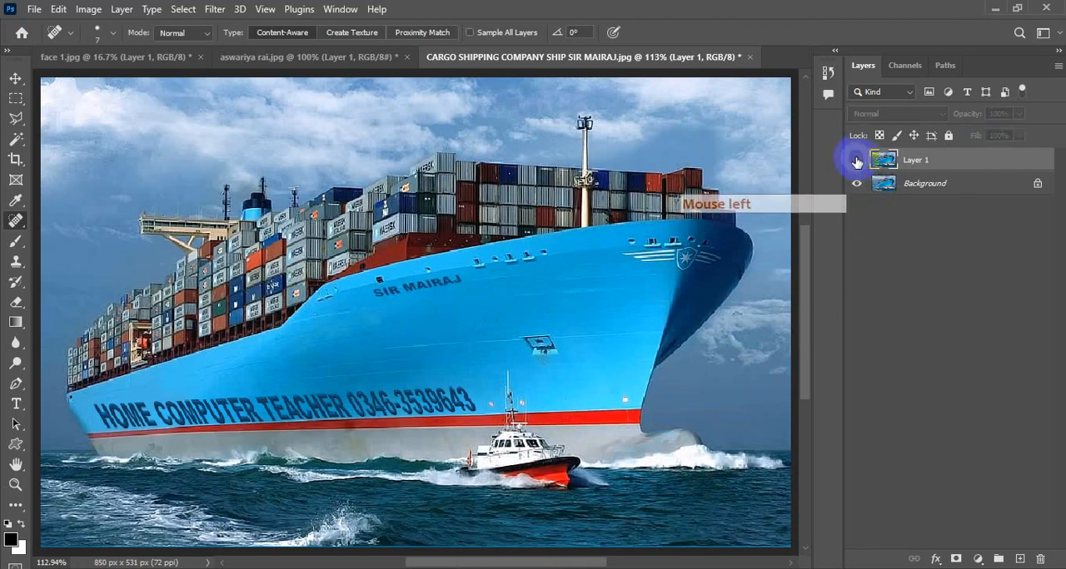
left_click(856, 161)
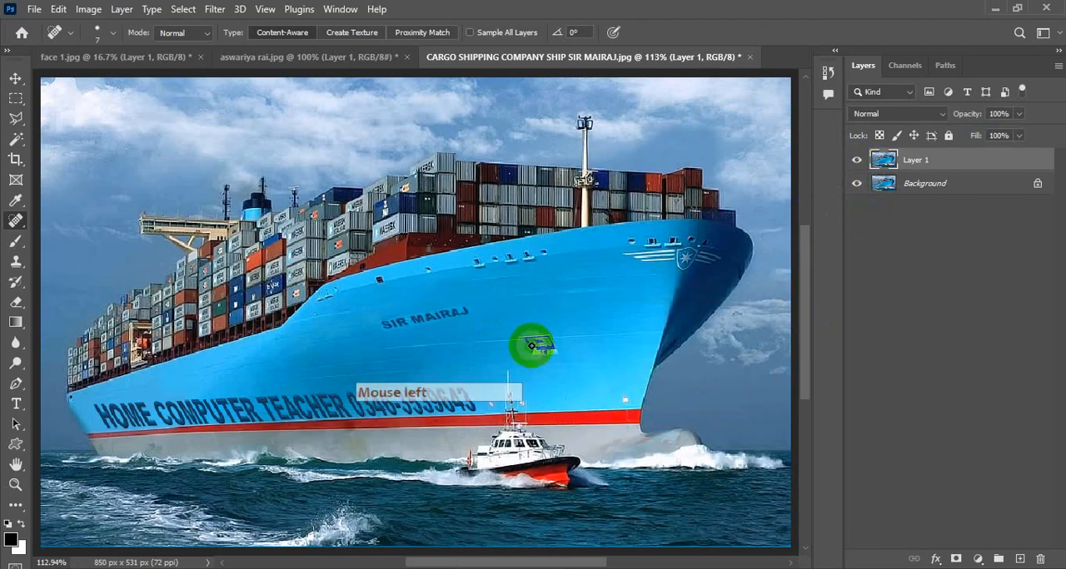
left_click(15, 222)
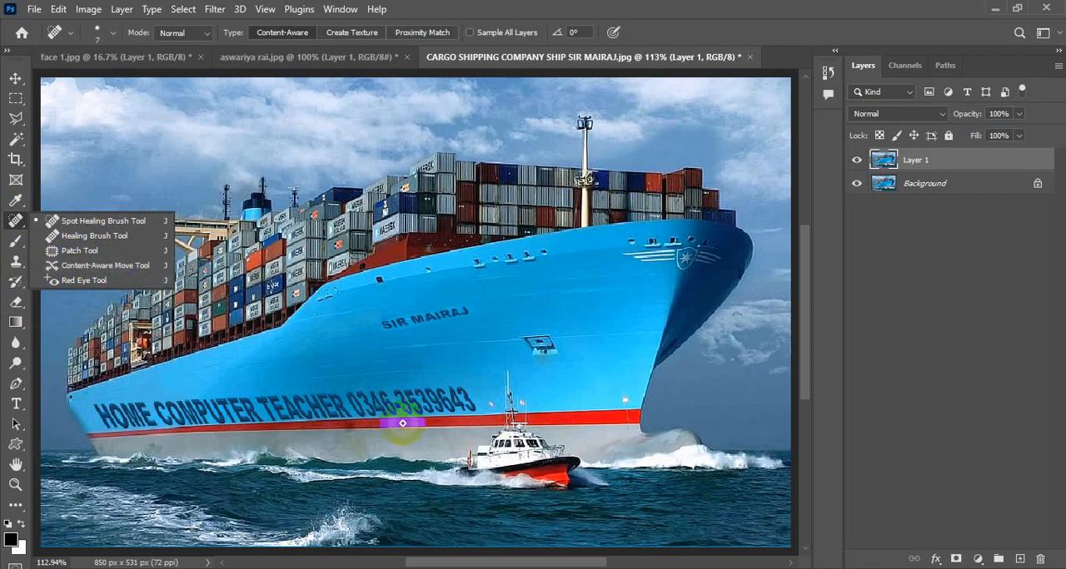
left_click(15, 78)
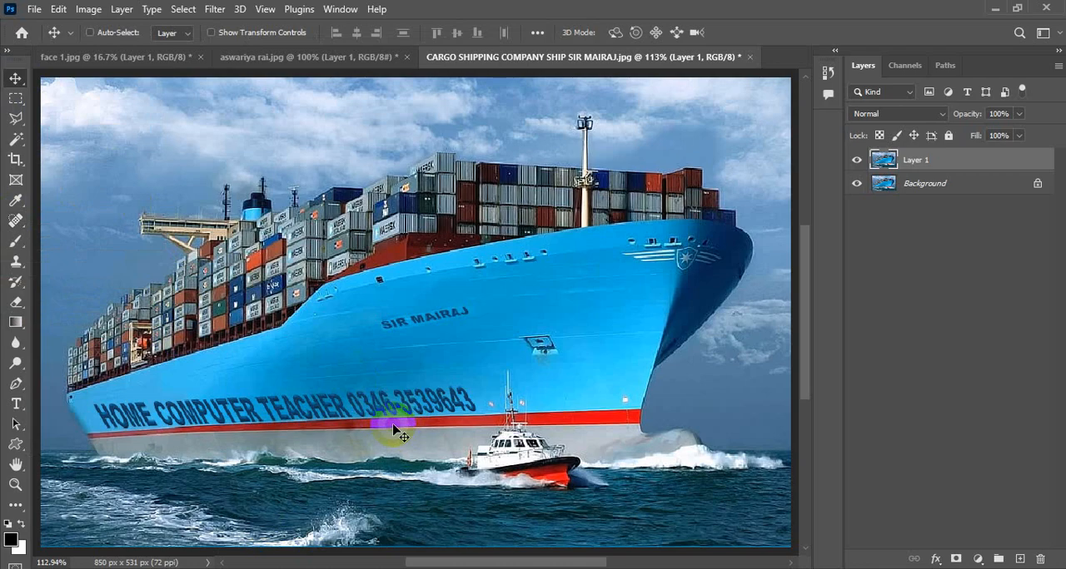
left_click(393, 426, "ctrl")
left_click_drag(328, 394, 475, 317)
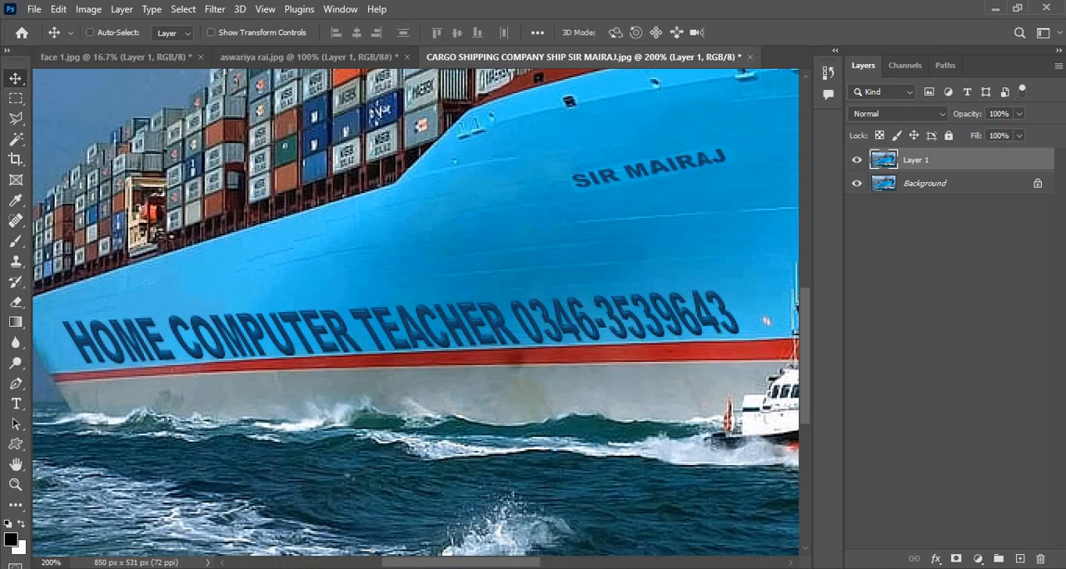
Switch to File Explorer and open the YouTube channel subscription banner image from the Pictures folder
left_click(439, 510)
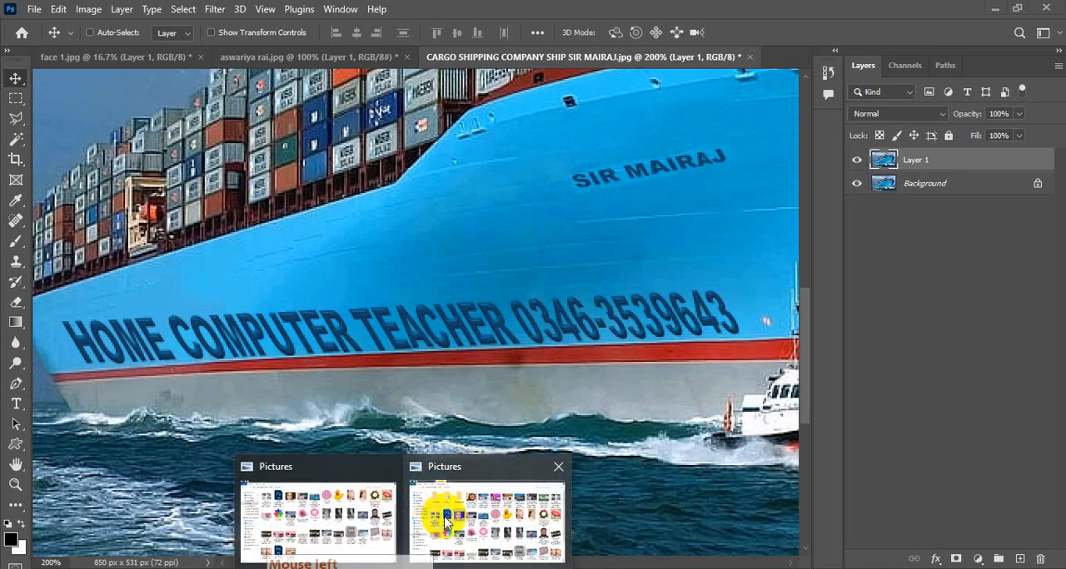
double_click(501, 477)
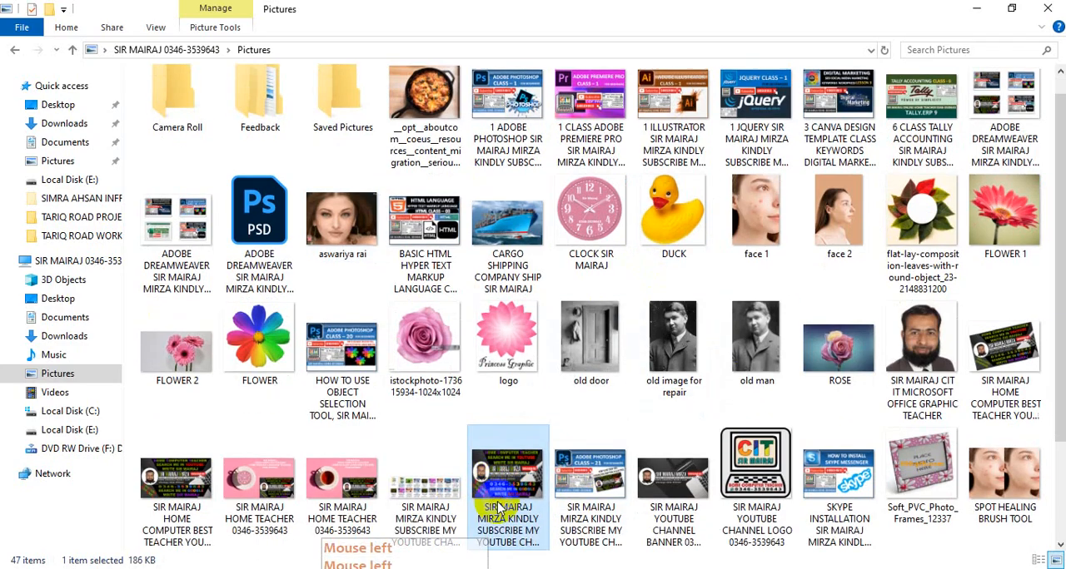